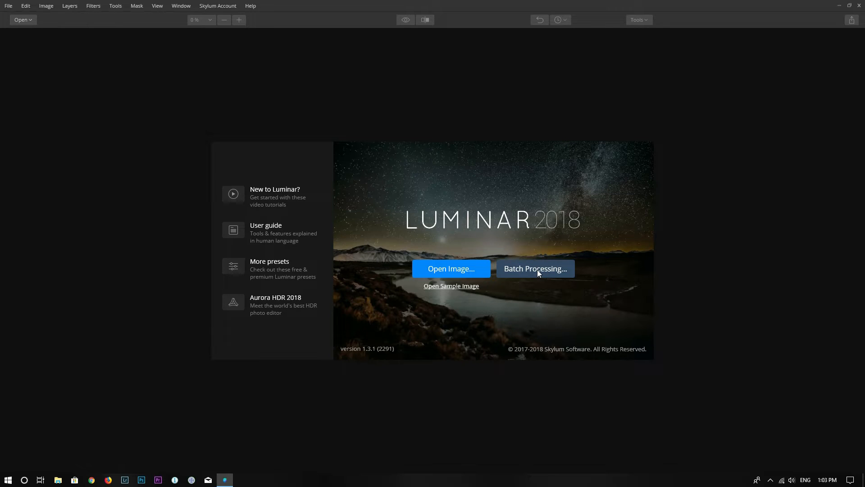
Open the photo DSCF2313.RAF from the July folder and load the Professional filter workspace.
click(447, 269)
drag(425, 55, 410, 138)
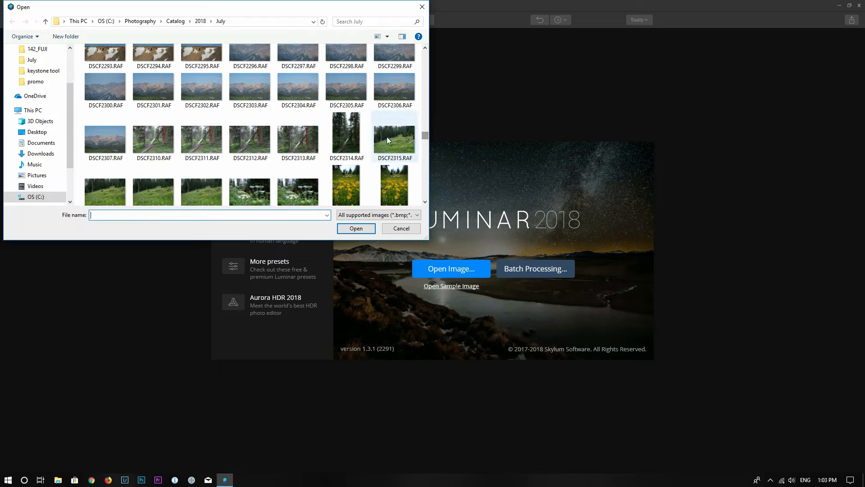
double_click(298, 137)
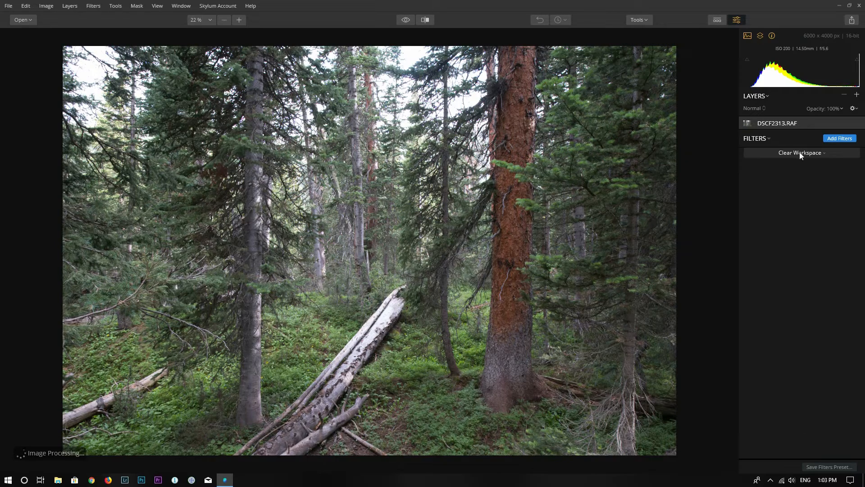
click(778, 152)
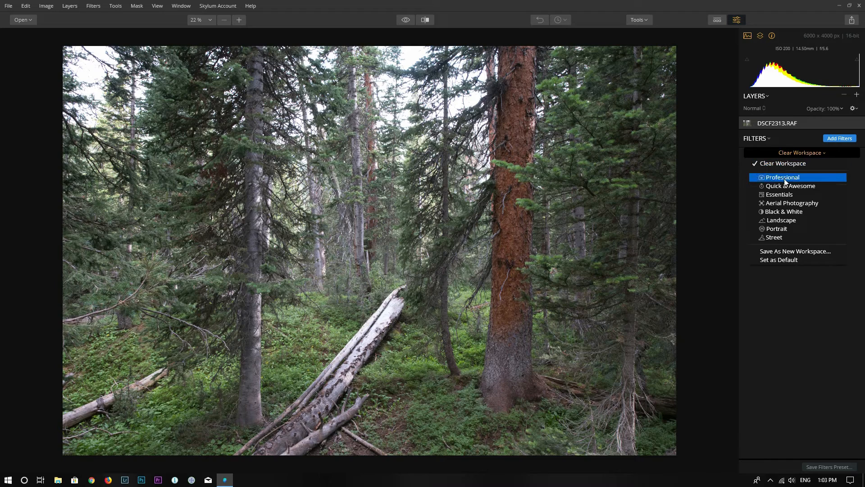
click(784, 177)
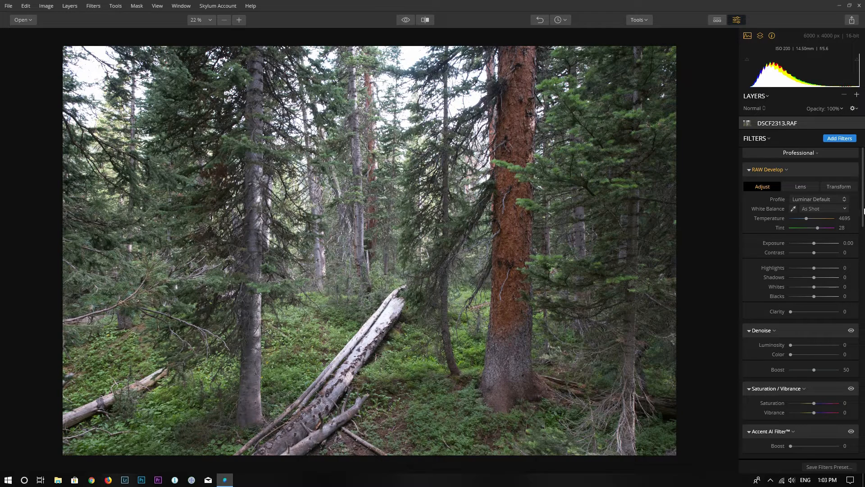
Look through the Professional workspace filters from RAW Develop down to Dodge & Burn and return to the first one.
scroll(847, 207, down, 1)
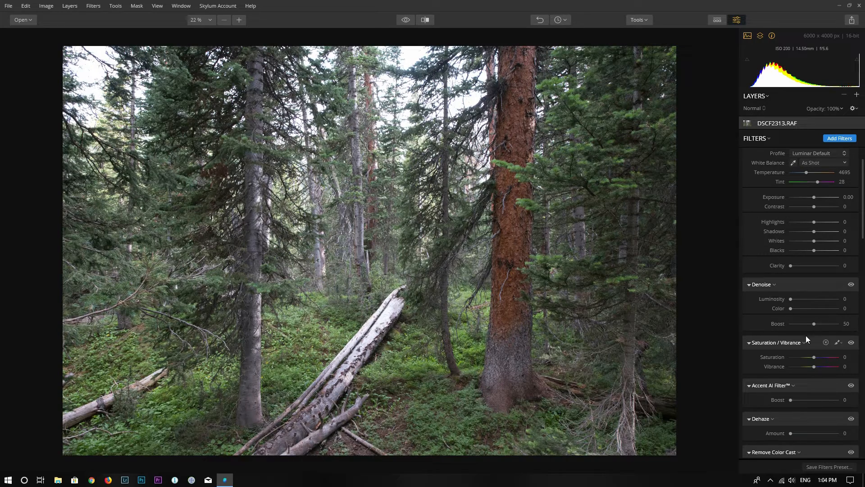
drag(864, 244, 861, 276)
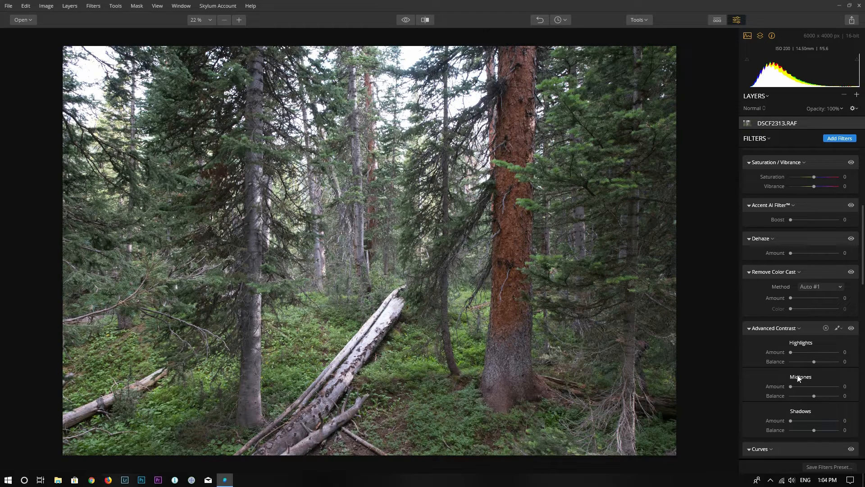
scroll(797, 375, down, 5)
scroll(798, 376, down, 3)
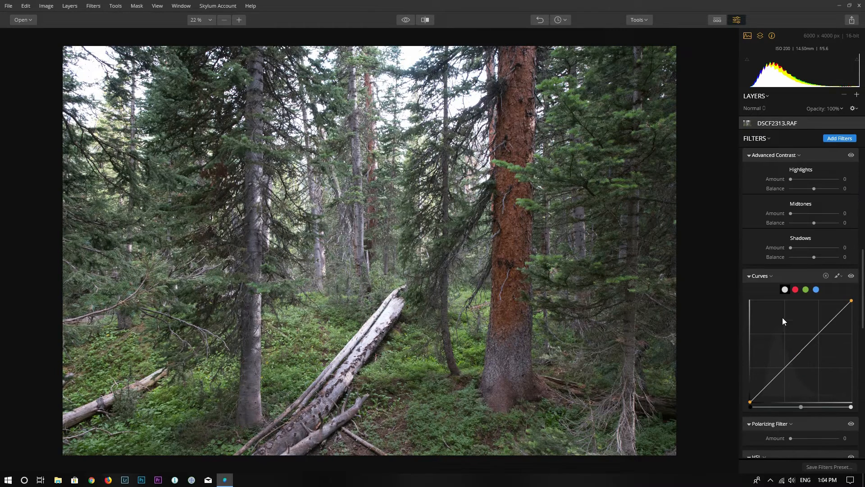
scroll(789, 343, down, 2)
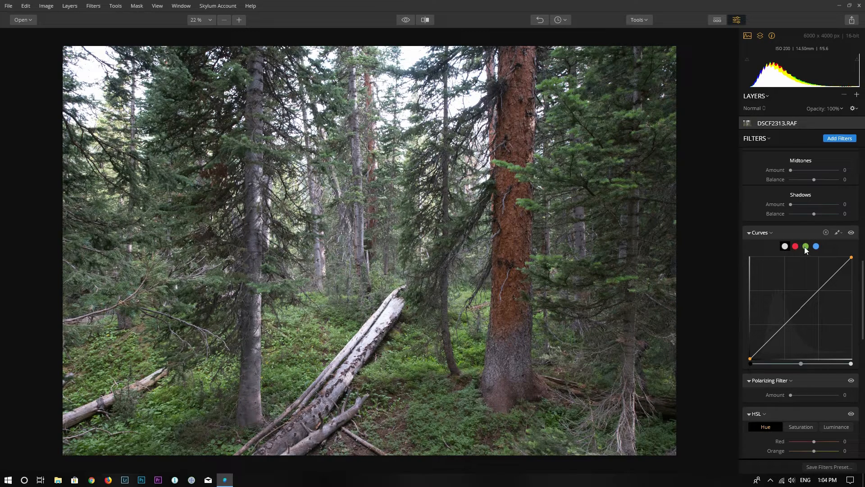
scroll(801, 331, down, 6)
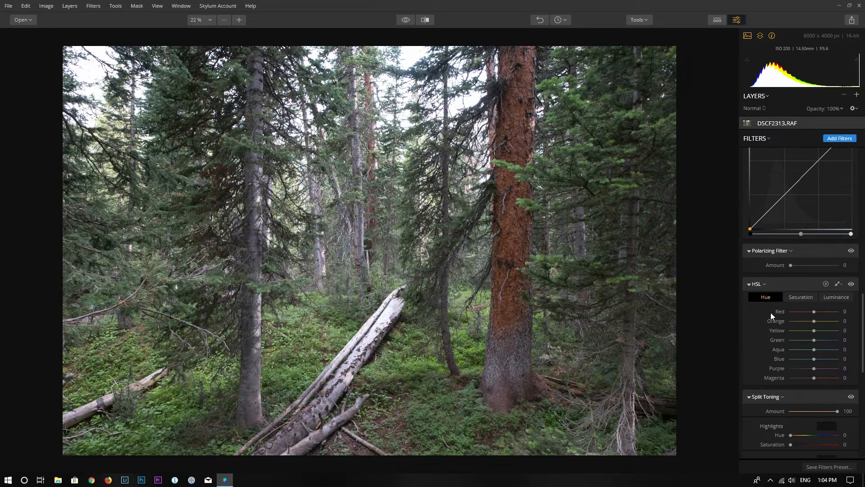
scroll(769, 329, down, 3)
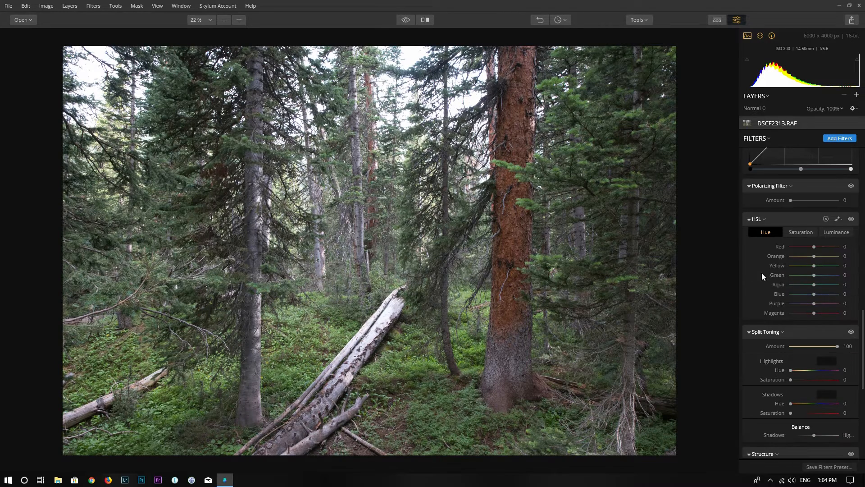
scroll(766, 303, down, 6)
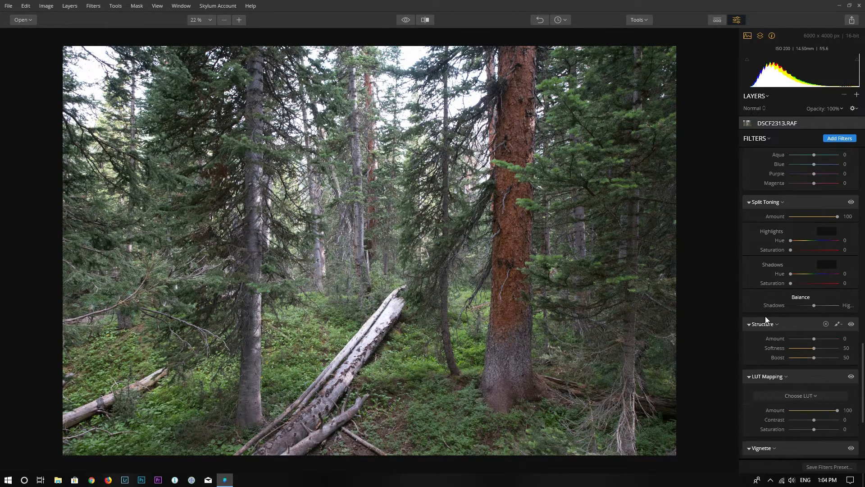
scroll(765, 344, down, 3)
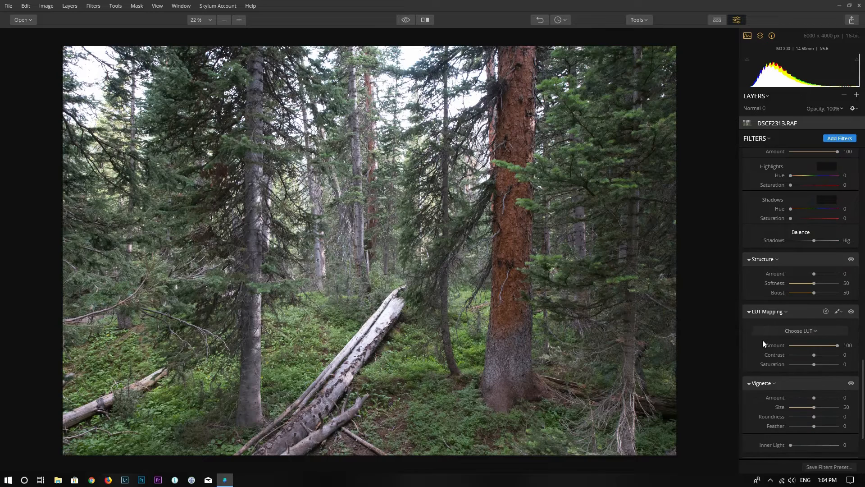
scroll(762, 340, down, 3)
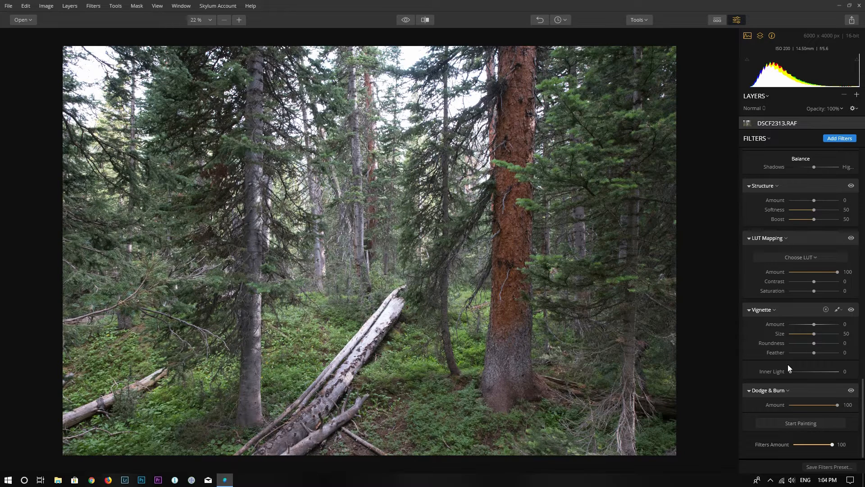
scroll(785, 369, up, 12)
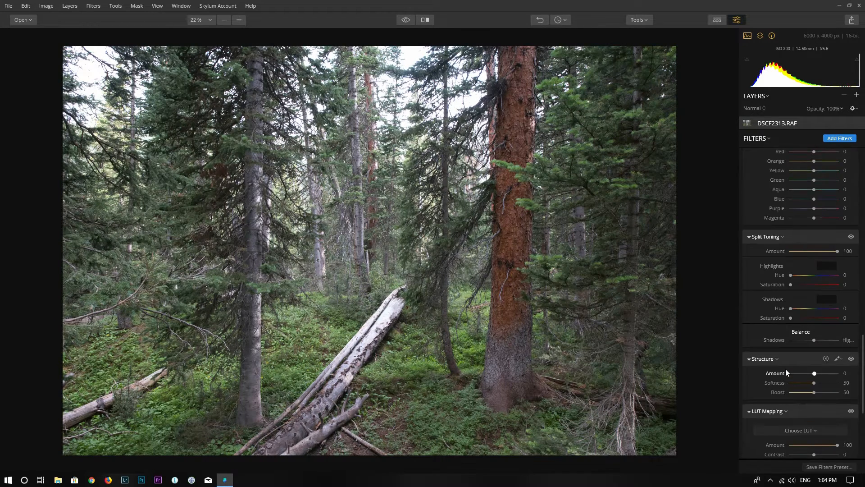
scroll(785, 368, up, 15)
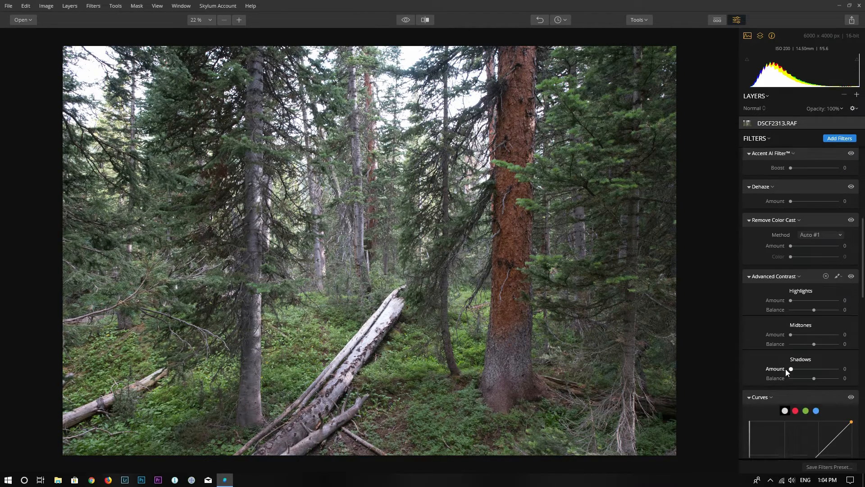
scroll(790, 324, up, 5)
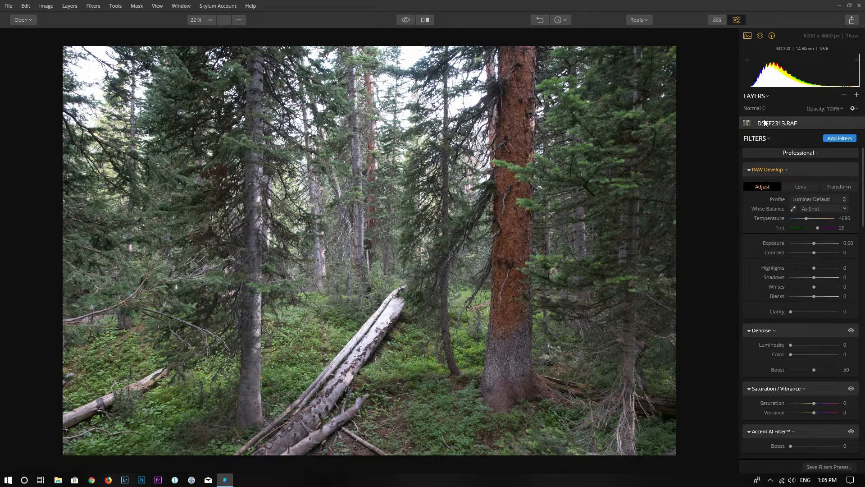
scroll(802, 280, down, 1)
scroll(801, 329, up, 1)
Add a new adjustment layer above the photo, and enter and leave its mask brush without painting.
click(857, 95)
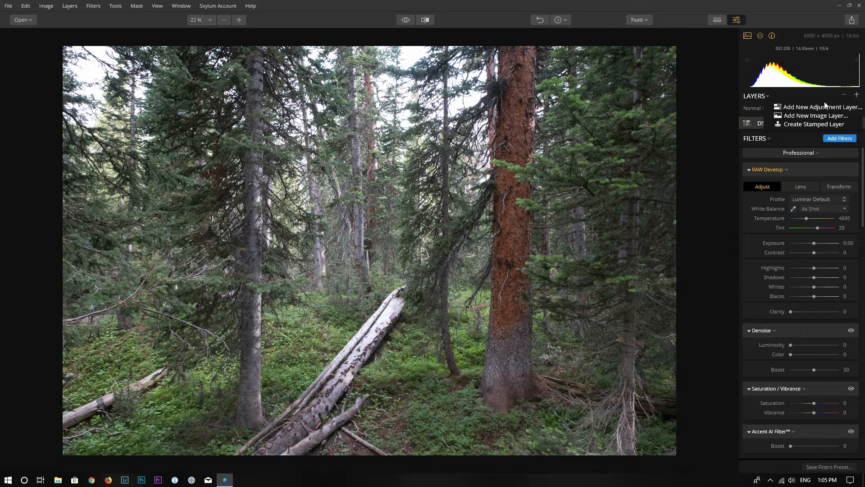
click(810, 108)
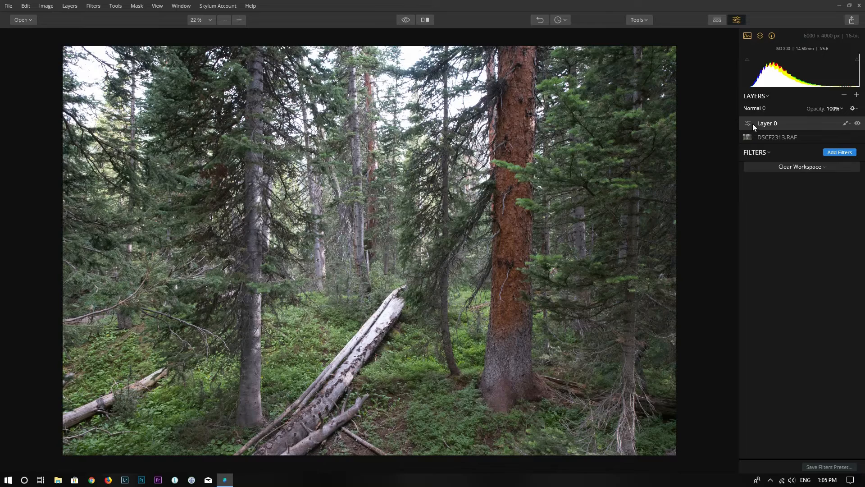
click(846, 123)
click(826, 134)
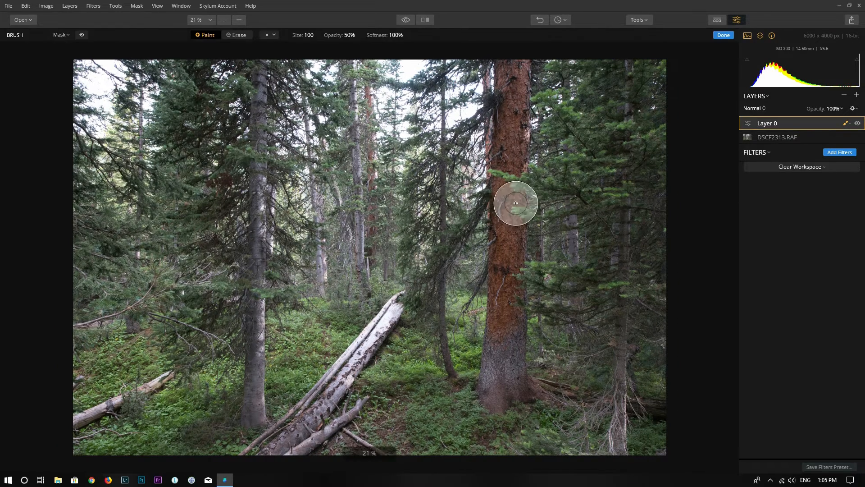
click(847, 124)
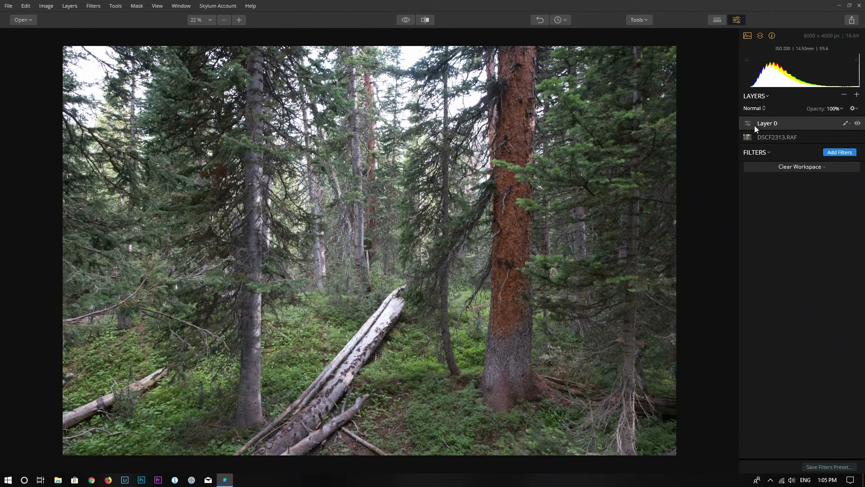
On the base photo layer's RAW Develop filter, set Highlights to -100, Exposure to -0.39, Blacks to -23, Whites to 4 and Shadows to 16.
click(775, 137)
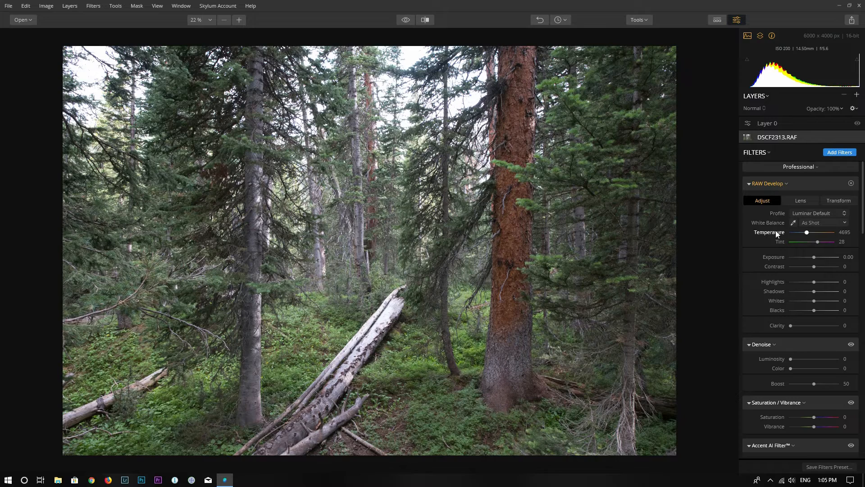
scroll(862, 194, down, 2)
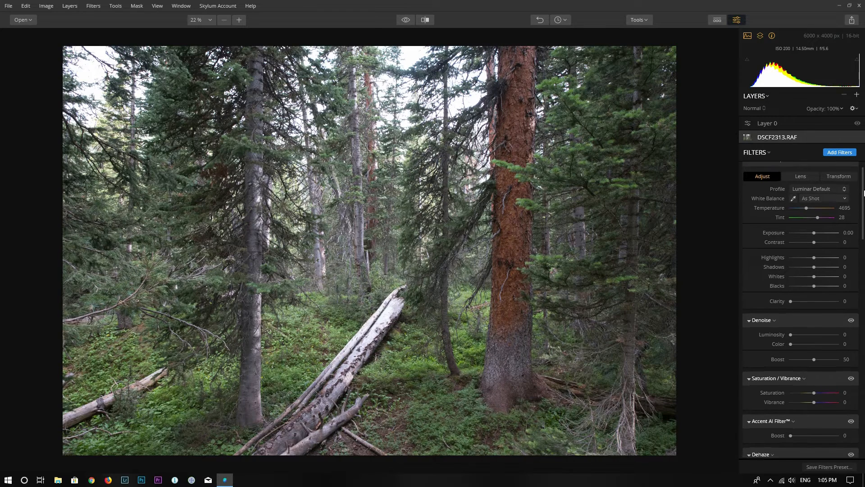
scroll(863, 195, down, 1)
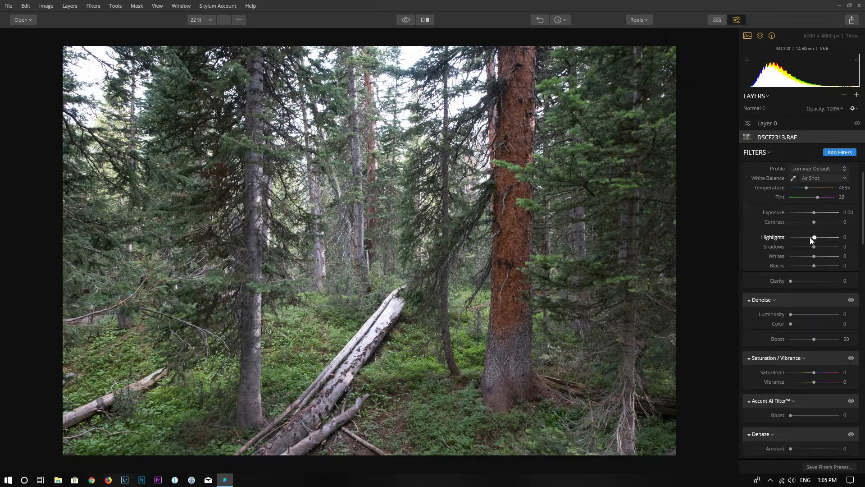
drag(814, 237, 775, 237)
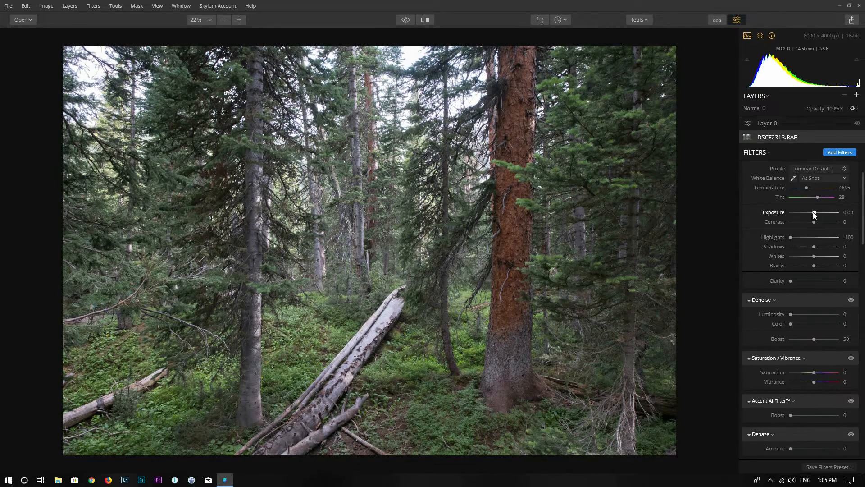
drag(814, 212, 813, 213)
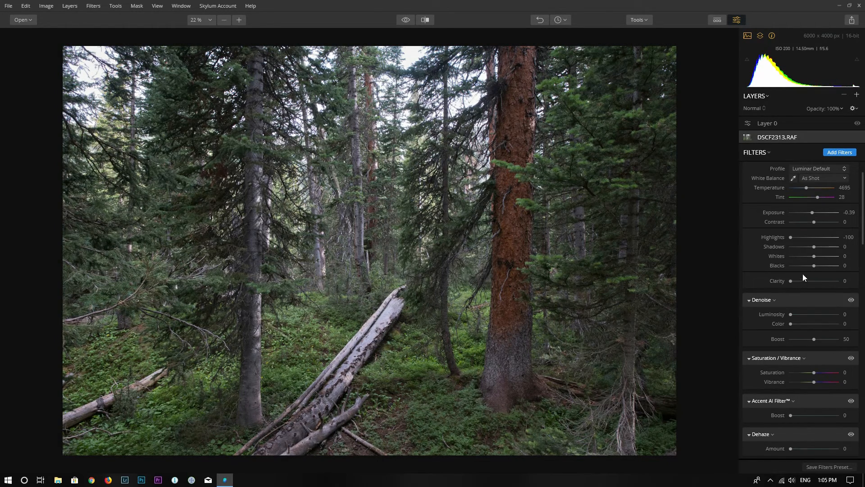
drag(816, 266, 816, 257)
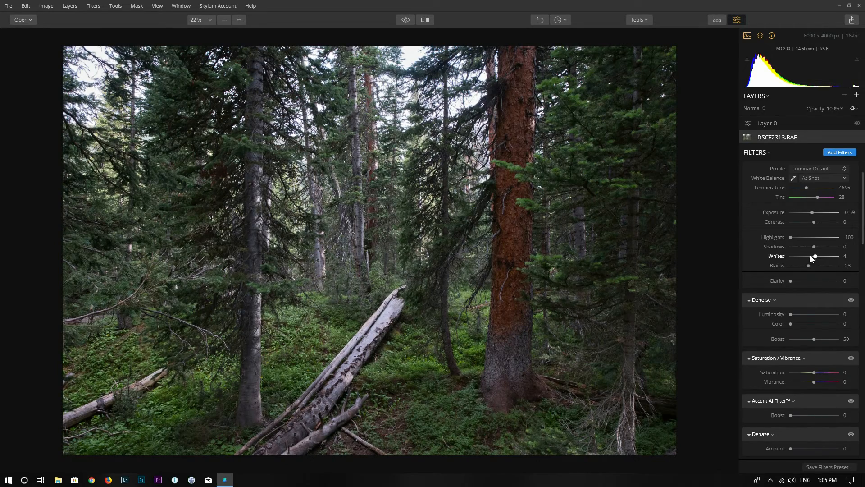
drag(814, 247, 819, 249)
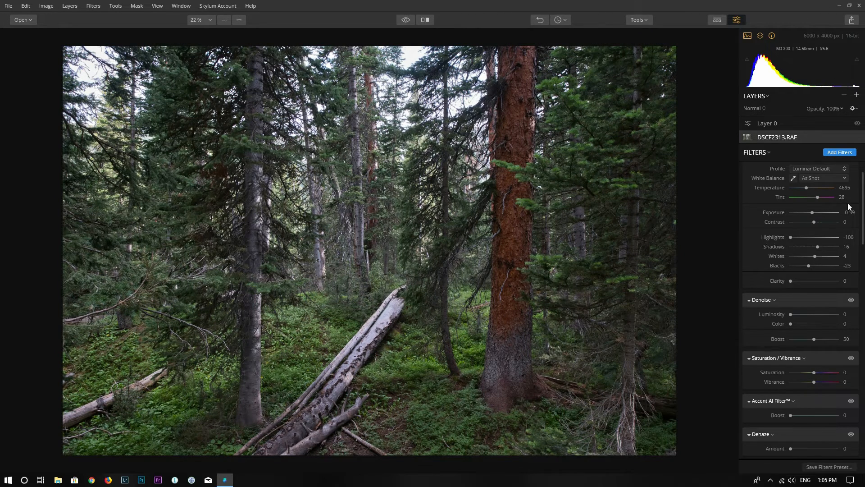
Set Vibrance to 27 and Saturation to 12 for the base photo layer.
drag(864, 196, 861, 232)
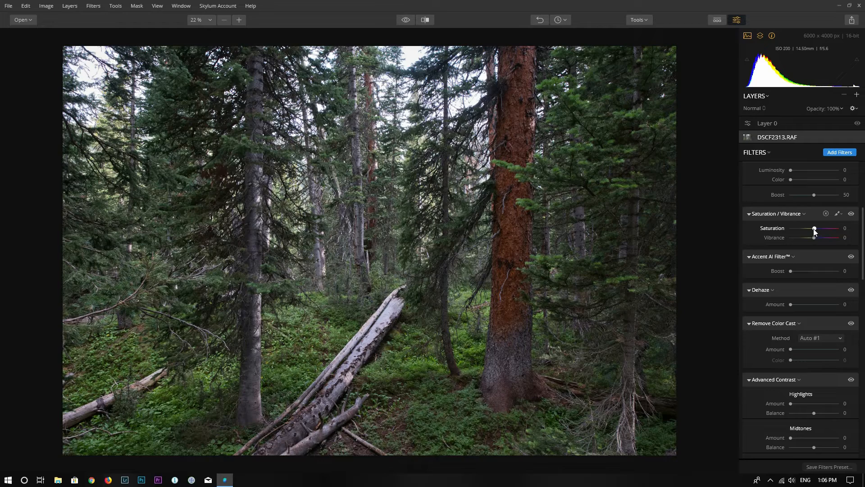
drag(814, 238, 816, 238)
drag(813, 228, 816, 228)
Compare the edited photo with the original in full and split view, and inspect the reddish tree trunk at 100% zoom.
click(406, 20)
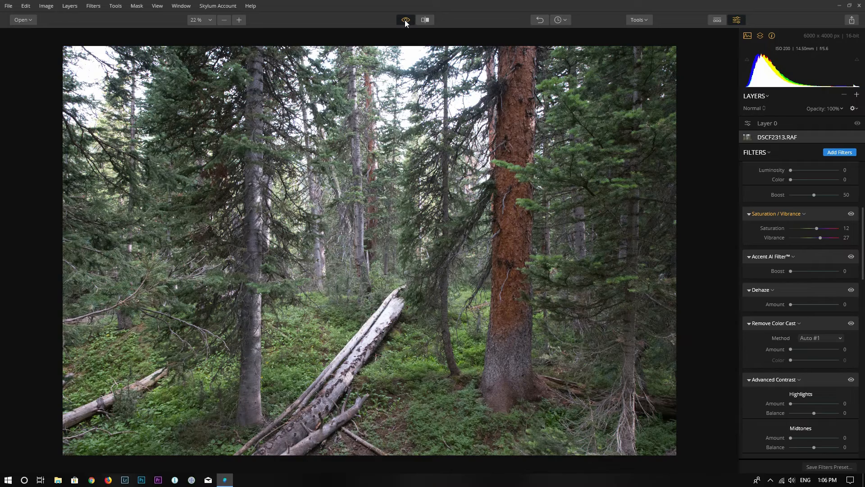
click(405, 21)
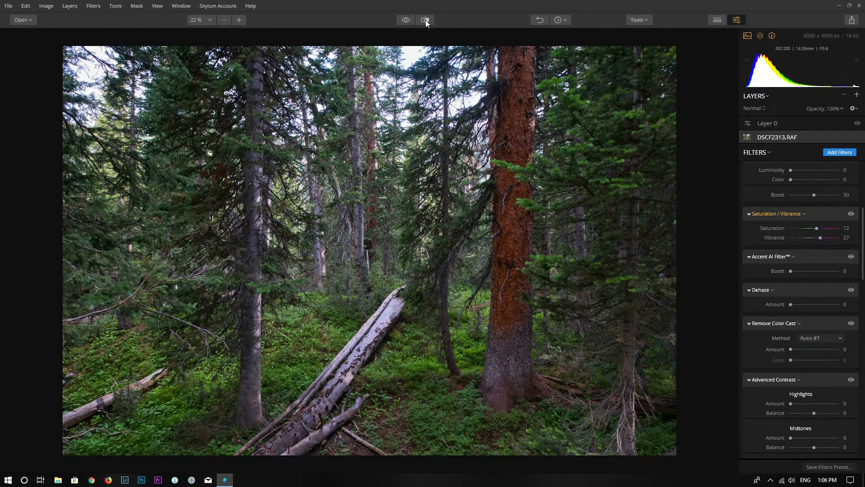
click(425, 20)
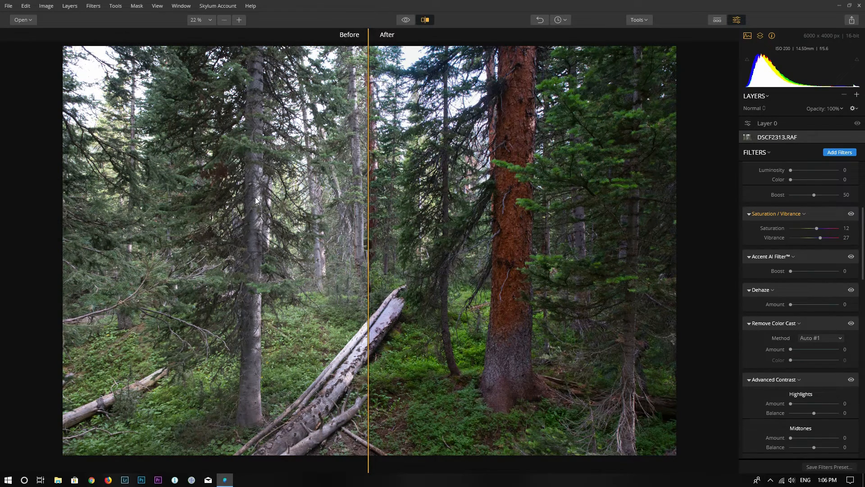
click(426, 20)
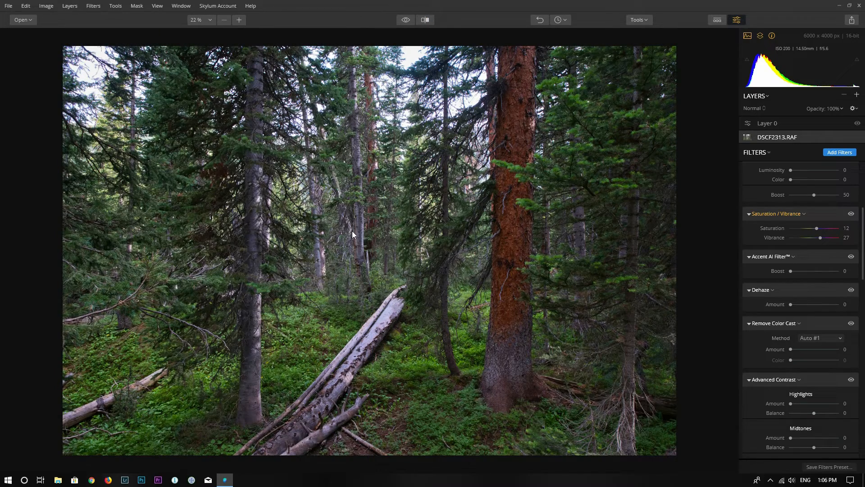
double_click(512, 193)
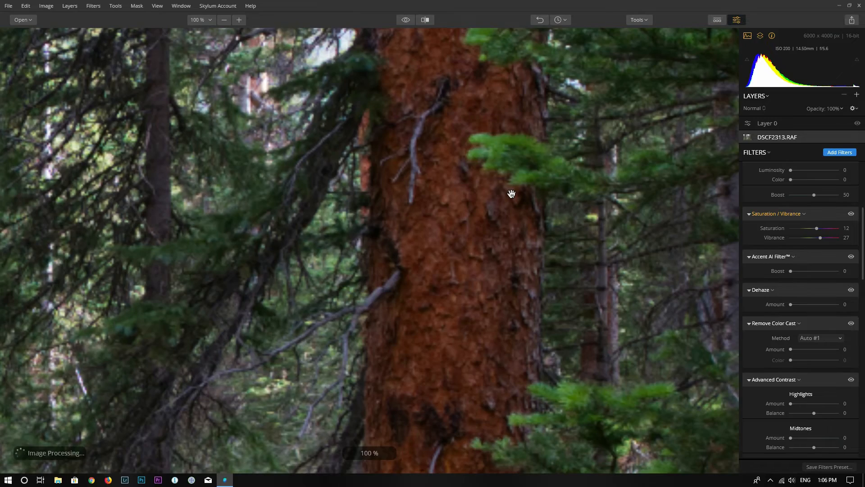
drag(450, 234, 442, 191)
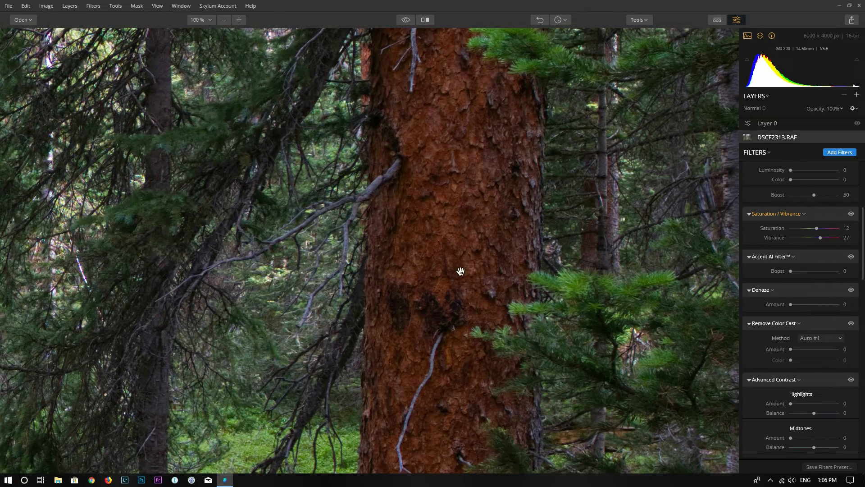
drag(463, 274, 474, 223)
drag(459, 290, 371, 242)
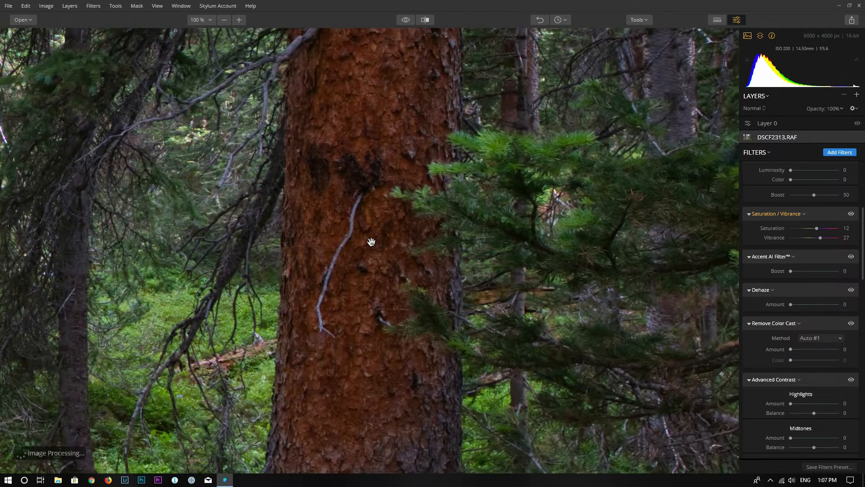
Set the base photo layer's Structure amount to 17 and compare the bark detail with the Structure filter switched off and on.
click(861, 404)
scroll(862, 404, down, 2)
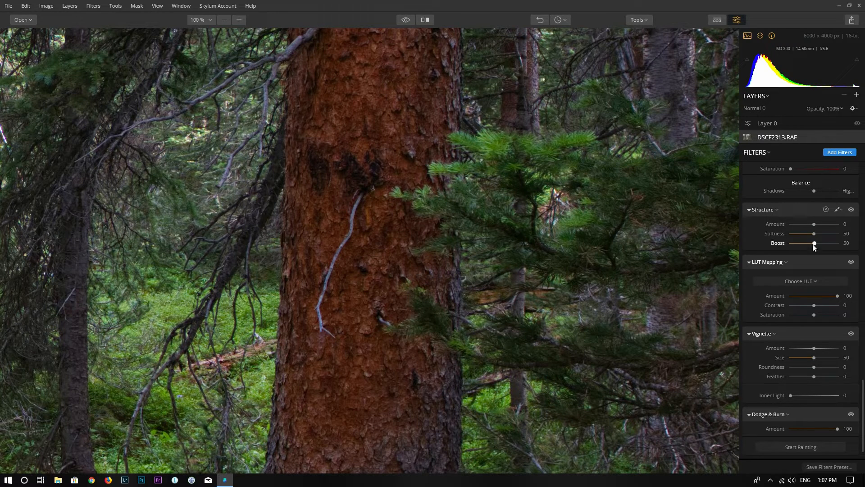
drag(814, 225, 817, 225)
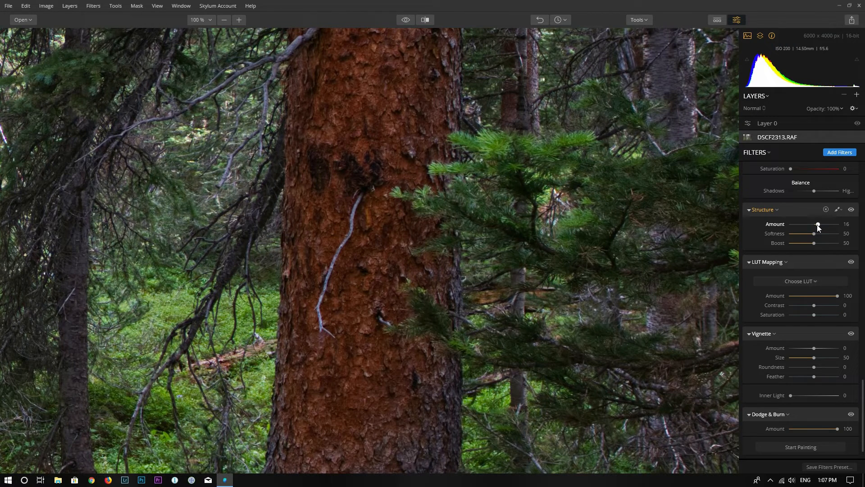
drag(404, 168, 381, 218)
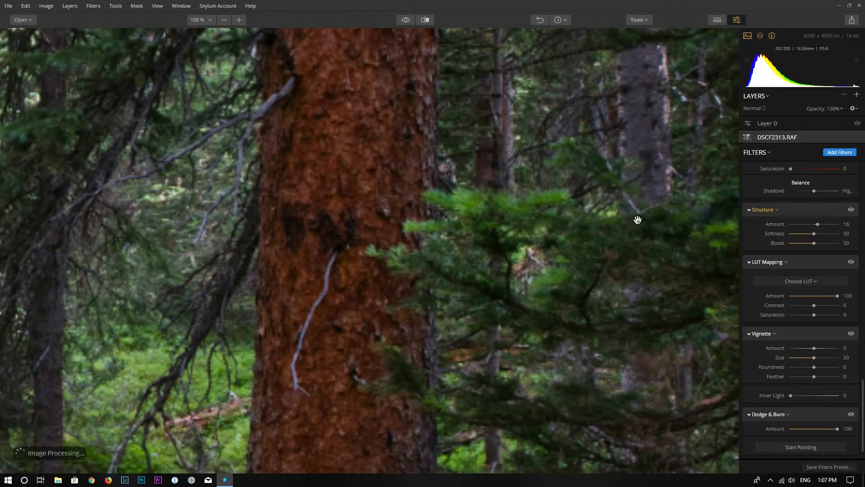
click(852, 211)
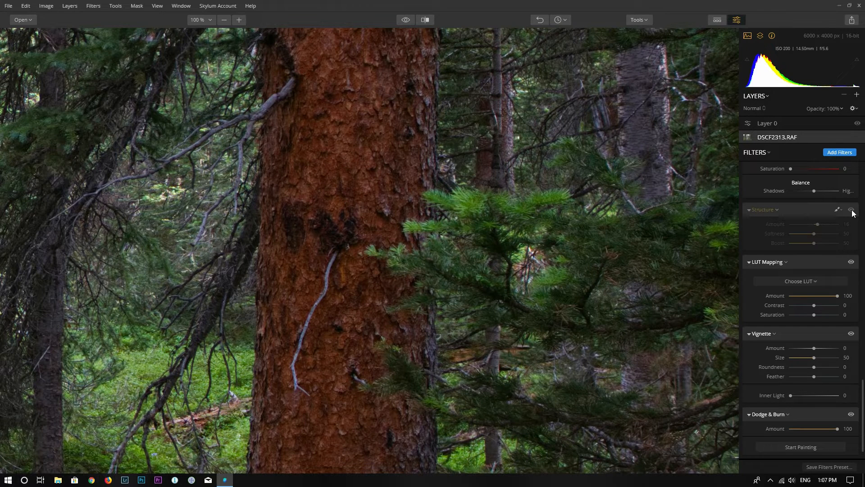
click(851, 210)
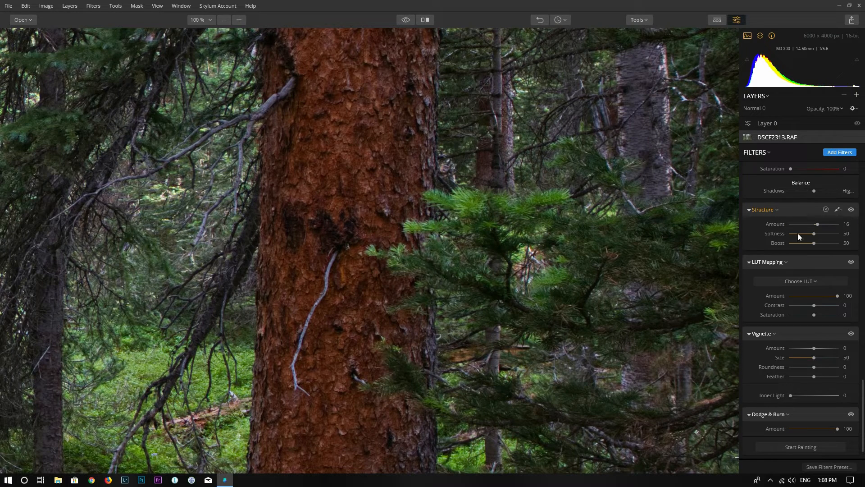
click(819, 224)
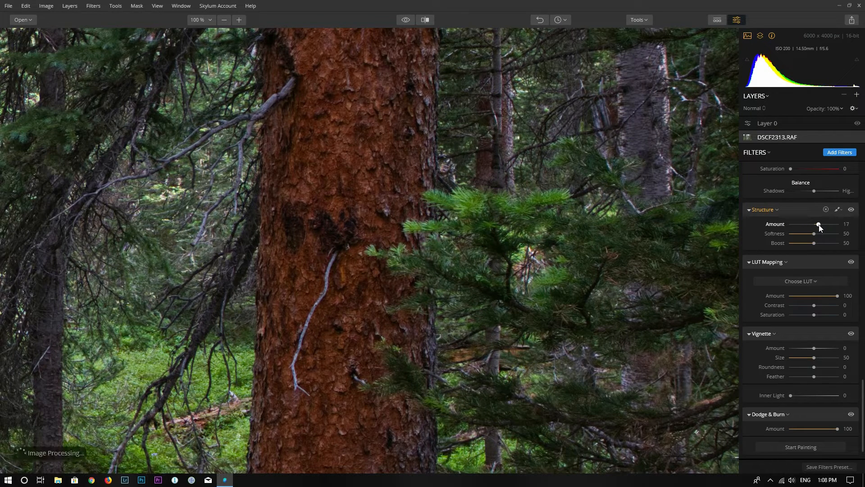
Check the sharpened detail across the photo, and add the Details Enhancer filter to the base photo layer.
drag(358, 314, 502, 141)
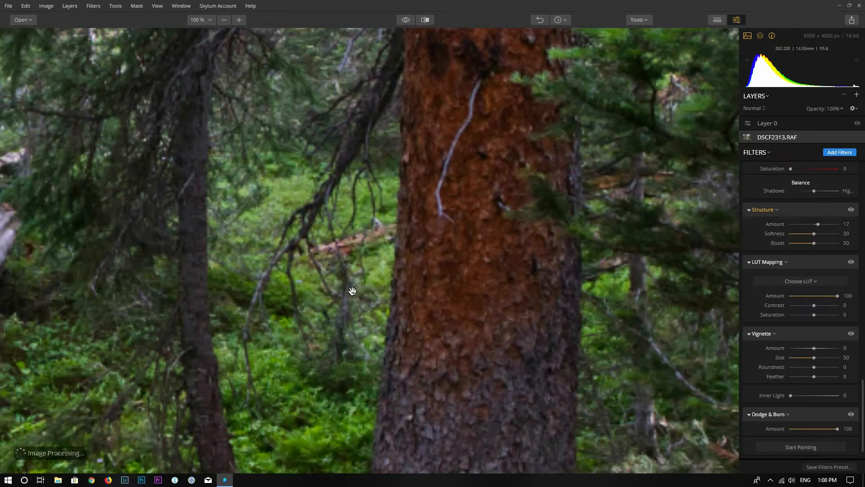
drag(499, 253, 442, 232)
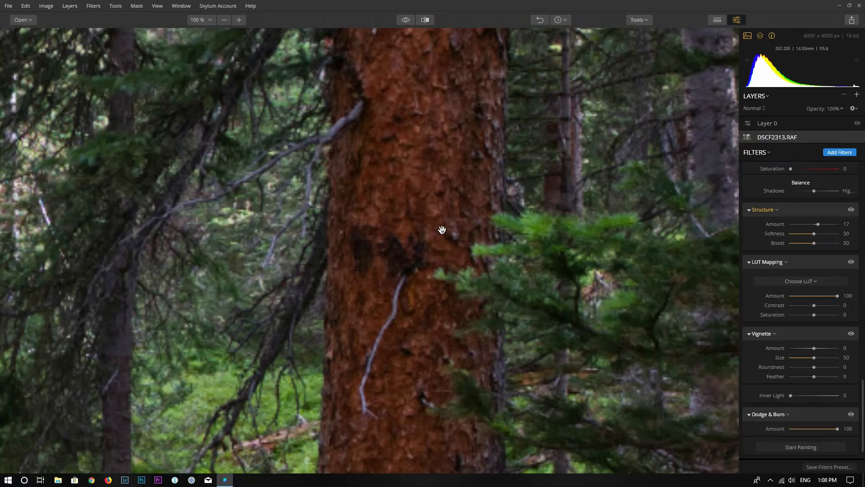
drag(262, 226, 682, 174)
drag(396, 205, 816, 92)
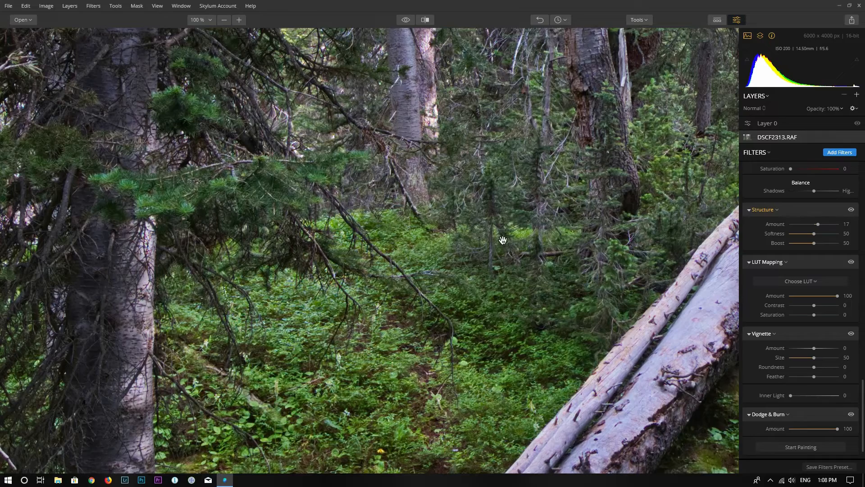
double_click(531, 233)
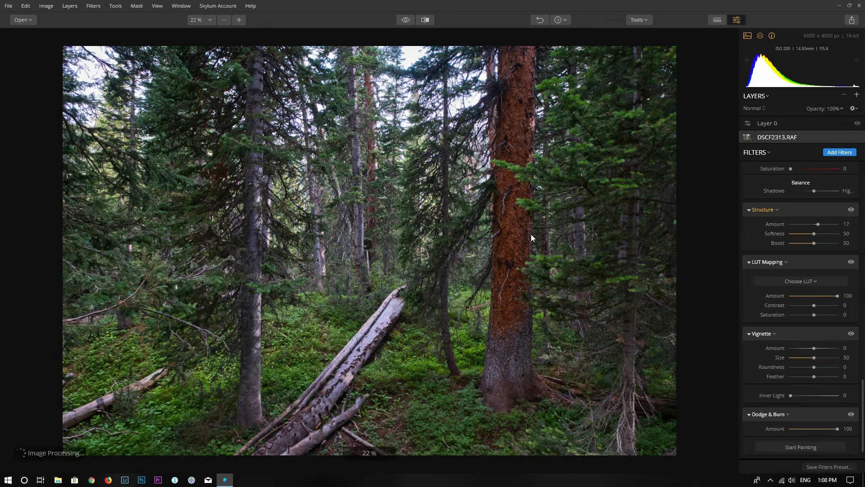
click(839, 152)
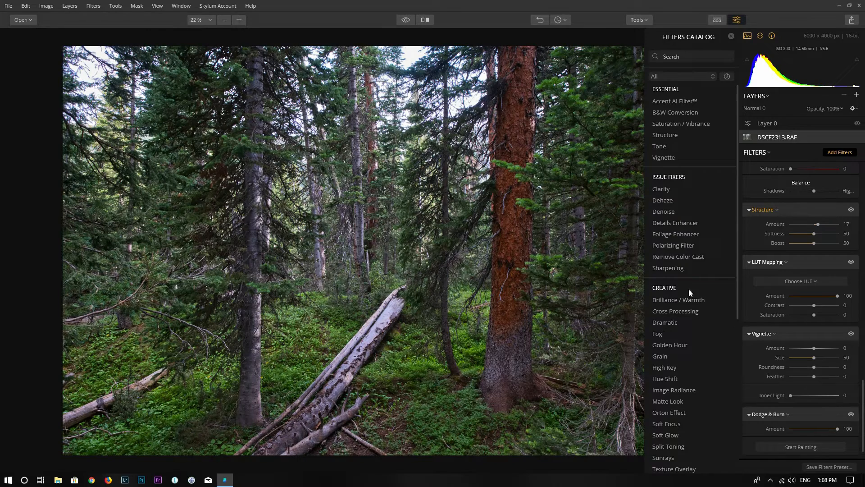
click(684, 222)
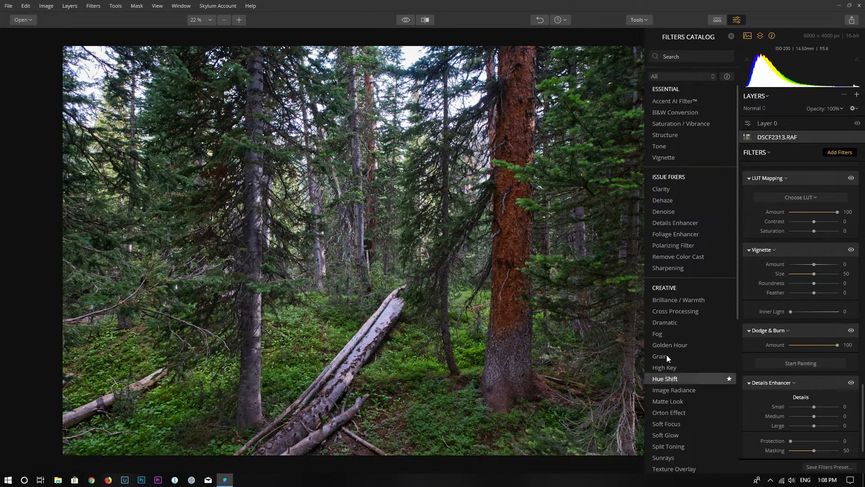
click(512, 230)
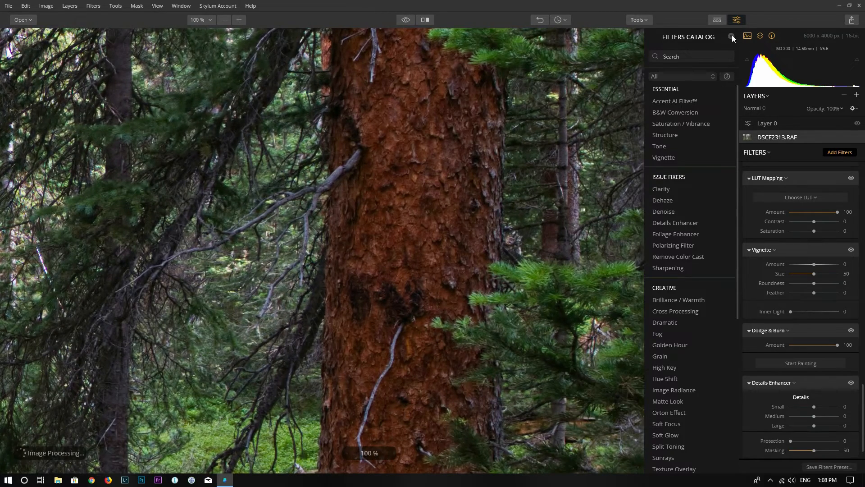
click(731, 36)
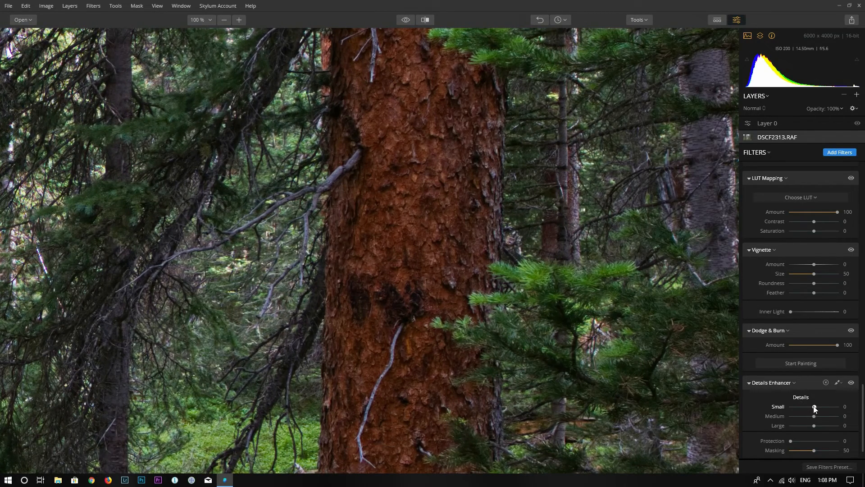
Set the Details Enhancer's Small details to 17, checking the effect with the filter off and on, and raise Medium details slightly.
drag(815, 407, 818, 407)
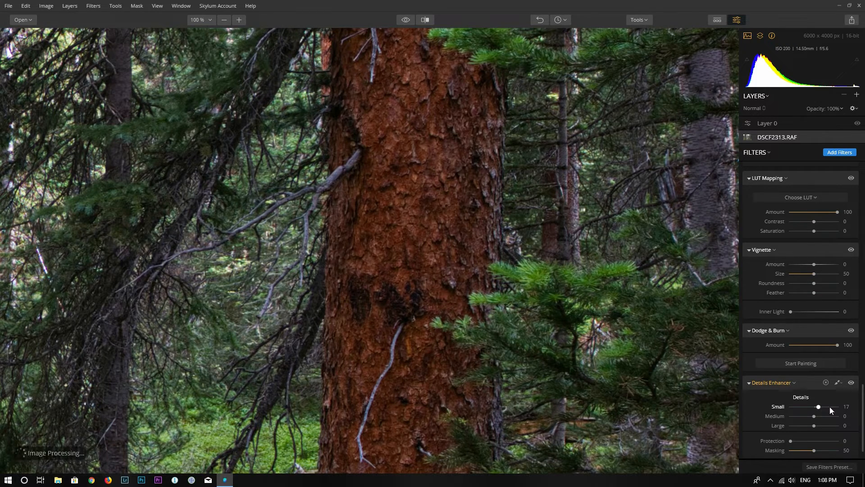
click(852, 383)
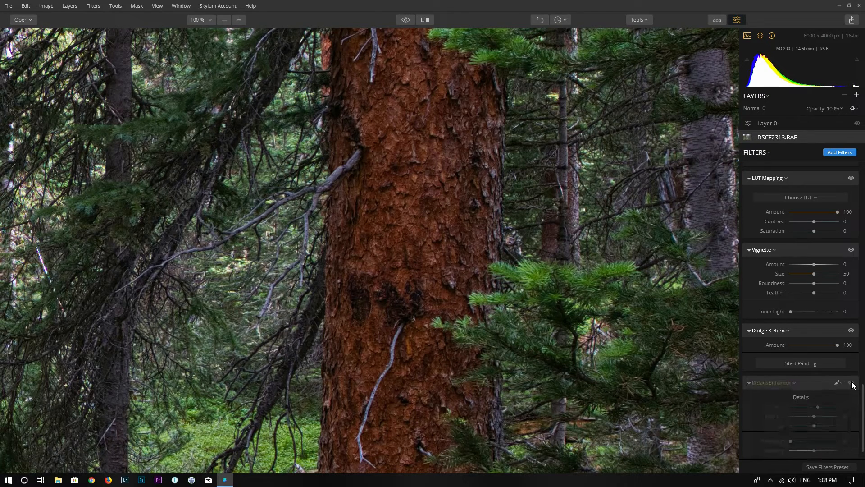
click(852, 383)
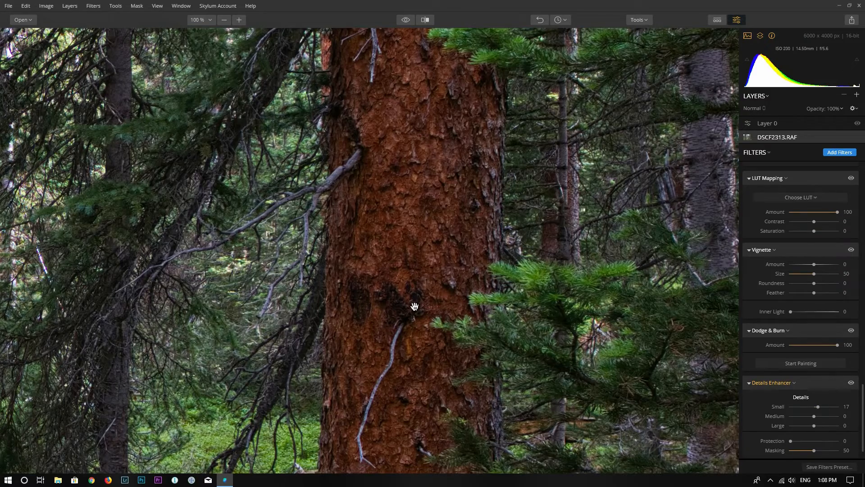
drag(411, 305, 469, 240)
drag(813, 417, 817, 419)
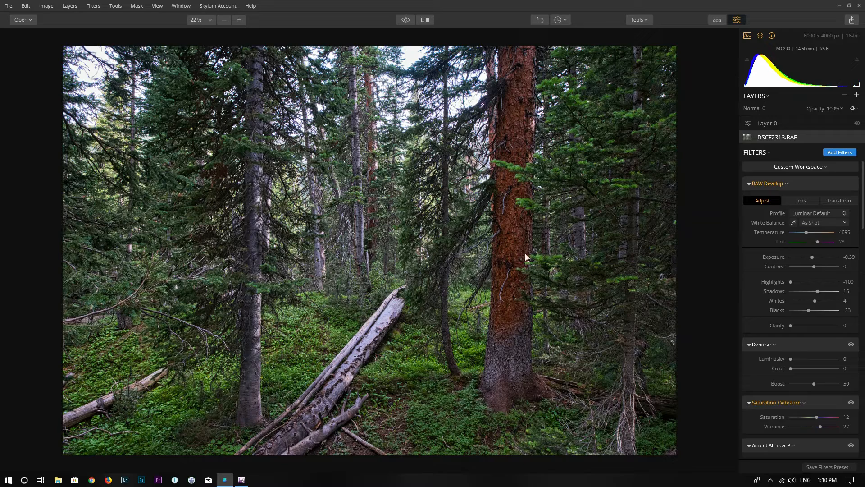
Add the Sunrays filter to the adjustment layer Layer 0.
click(774, 123)
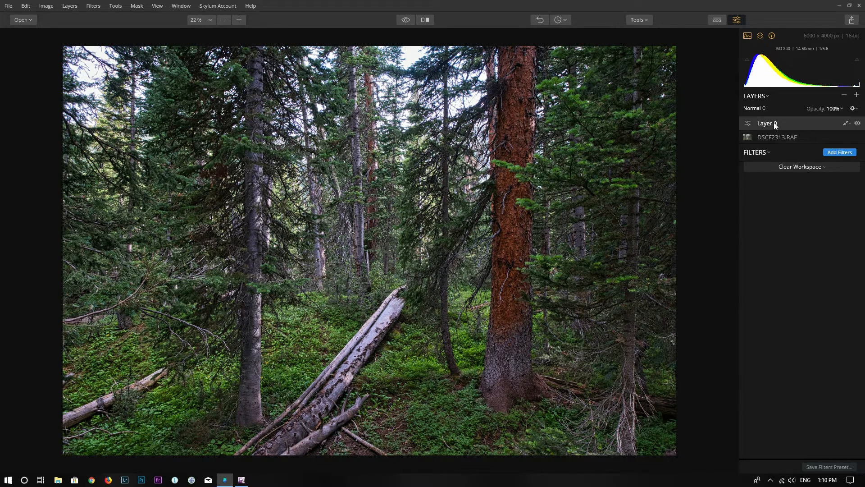
click(838, 153)
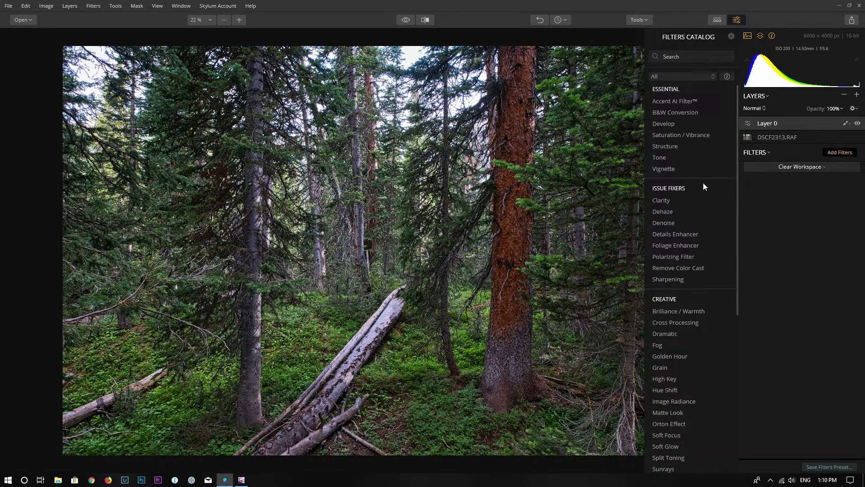
scroll(690, 279, down, 4)
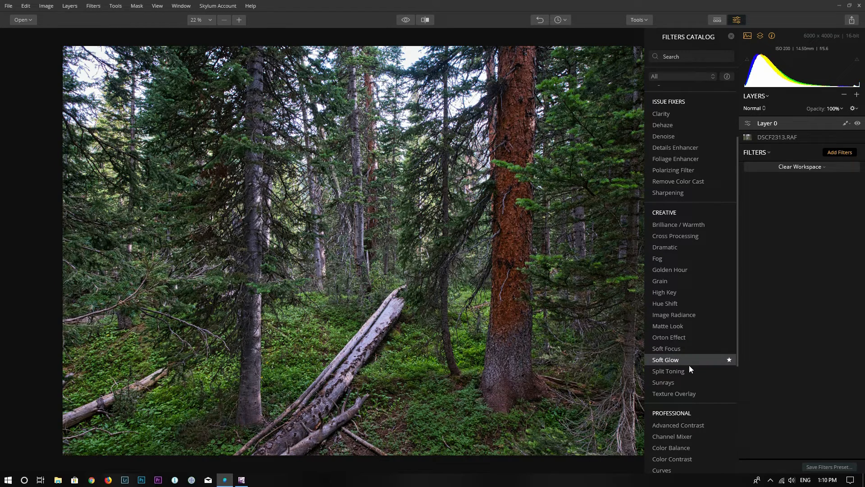
click(672, 381)
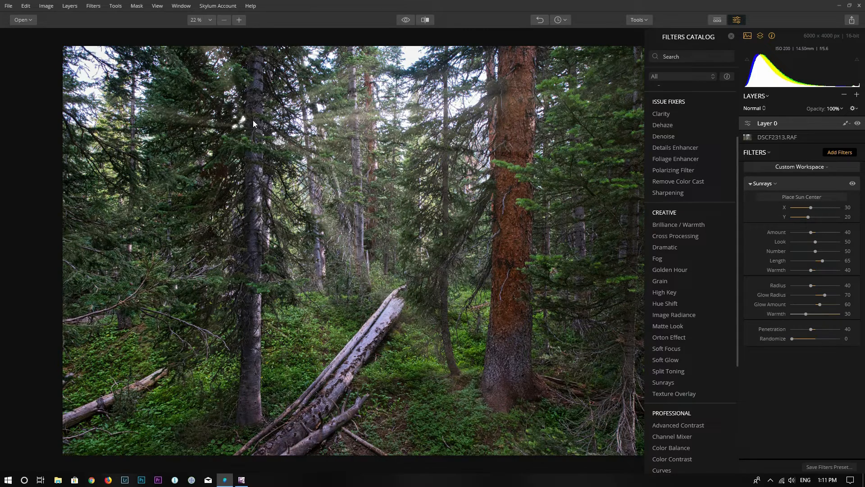
click(730, 36)
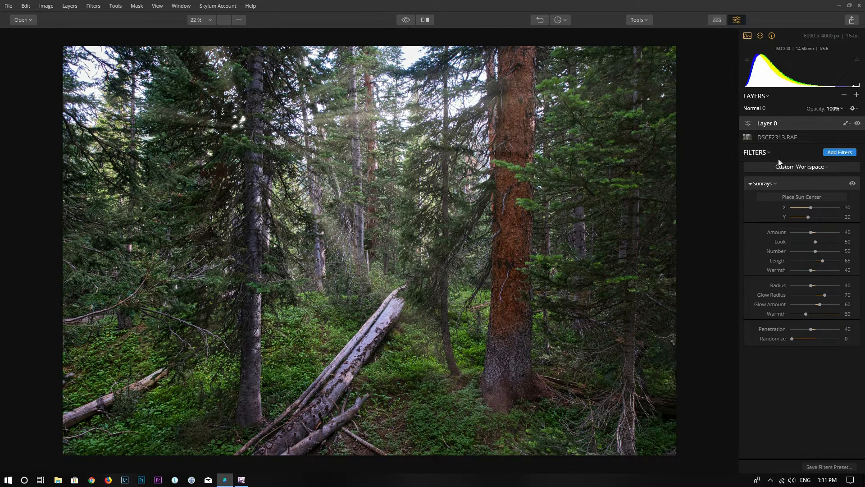
Place the sun centre behind the upper part of the pale grey tree trunk, at X 31 and Y 13.
click(792, 197)
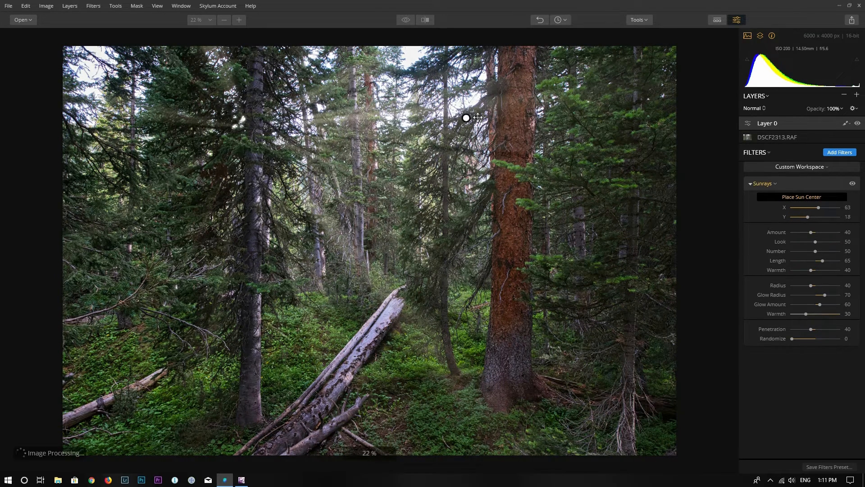
click(517, 109)
click(512, 108)
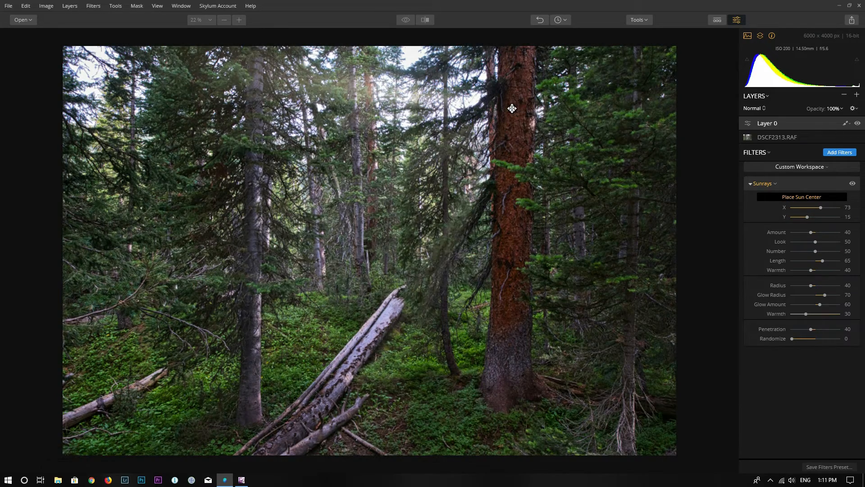
drag(509, 125, 515, 101)
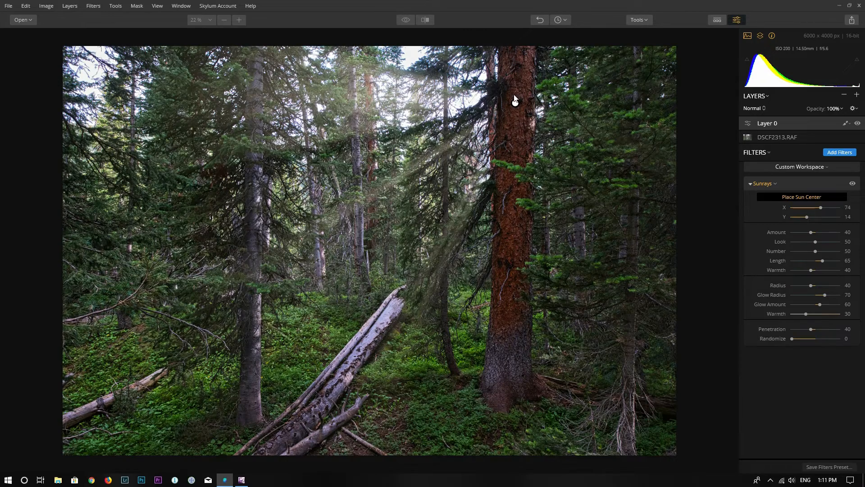
drag(515, 100, 467, 99)
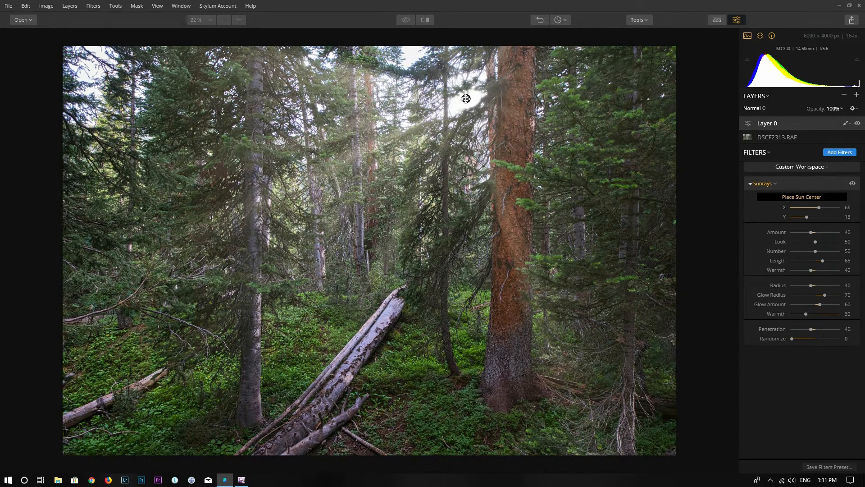
drag(466, 98, 516, 96)
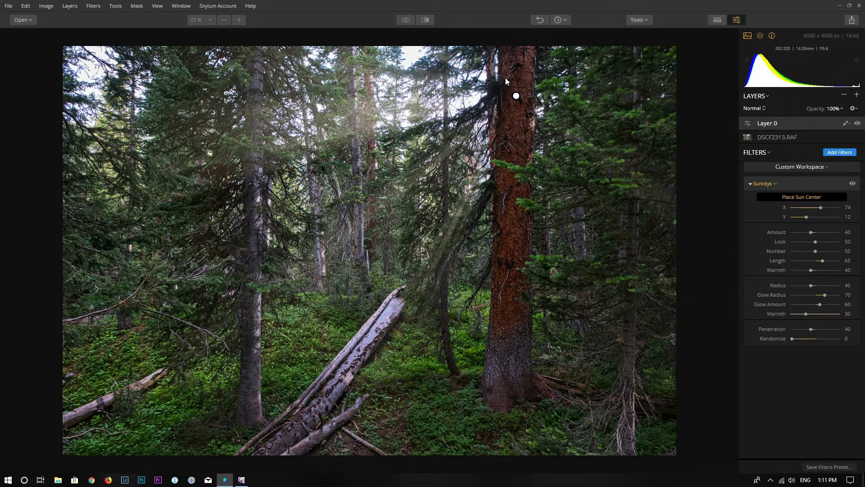
mouse_move(516, 96)
mouse_down()
mouse_move(464, 91)
mouse_move(255, 107)
mouse_up()
drag(257, 109, 256, 100)
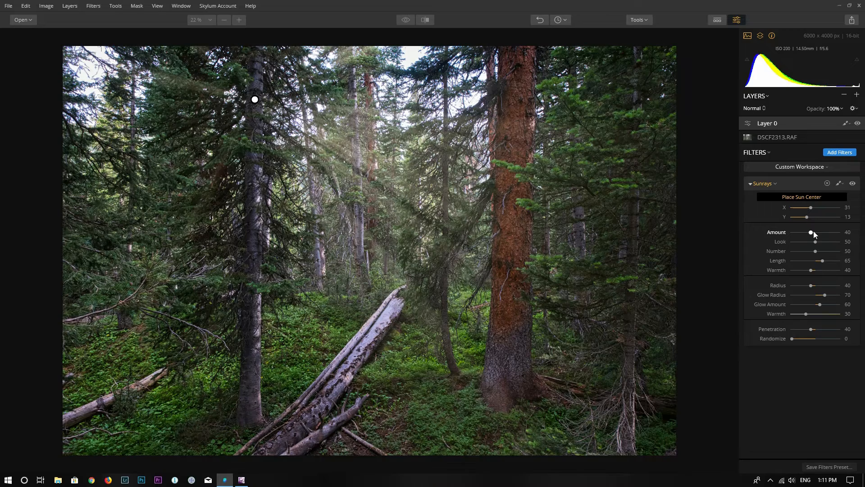
Set the sunrays' Amount to 59, Number to 49, Length to 55, ray Warmth to 45, Radius to 54 and Glow Radius to 100.
mouse_move(815, 232)
mouse_down()
mouse_move(835, 233)
mouse_move(818, 234)
mouse_move(834, 246)
mouse_move(820, 244)
mouse_up()
double_click(814, 246)
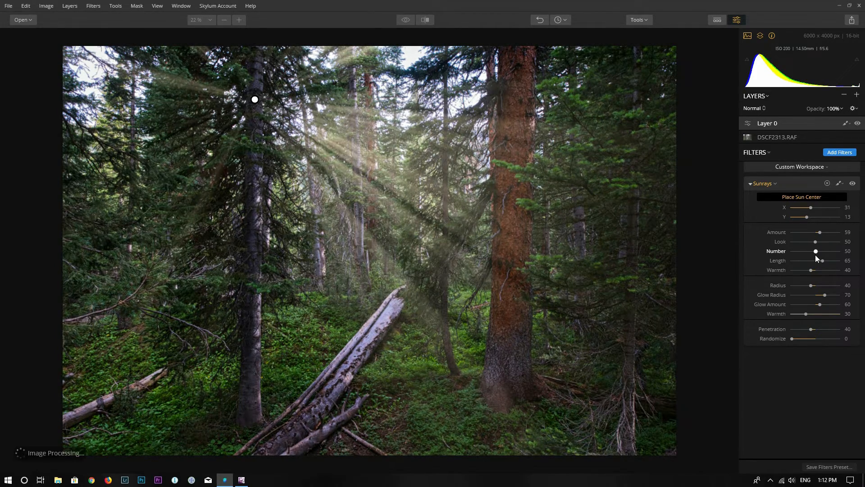
mouse_move(815, 253)
mouse_down()
mouse_move(841, 254)
mouse_move(804, 253)
mouse_move(831, 262)
mouse_move(789, 270)
mouse_move(819, 270)
mouse_up()
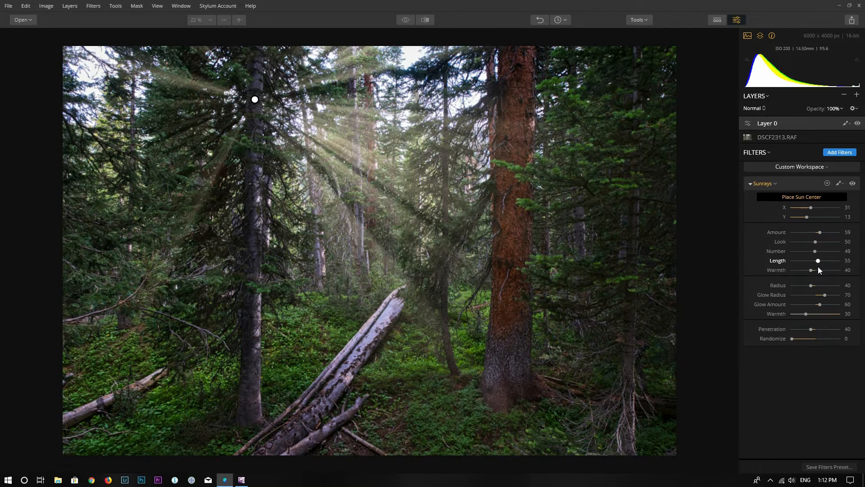
mouse_move(811, 271)
mouse_down()
mouse_move(828, 270)
mouse_move(802, 270)
mouse_up()
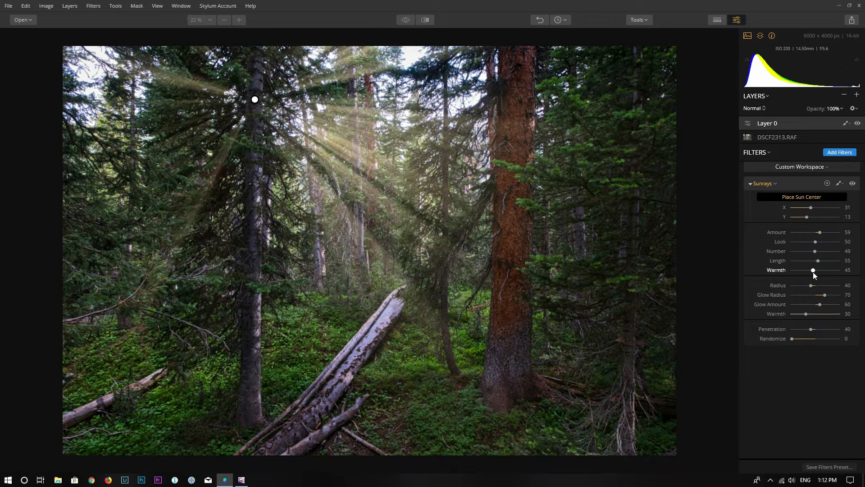
mouse_move(811, 286)
mouse_down()
mouse_move(836, 287)
mouse_move(792, 287)
mouse_move(816, 287)
mouse_up()
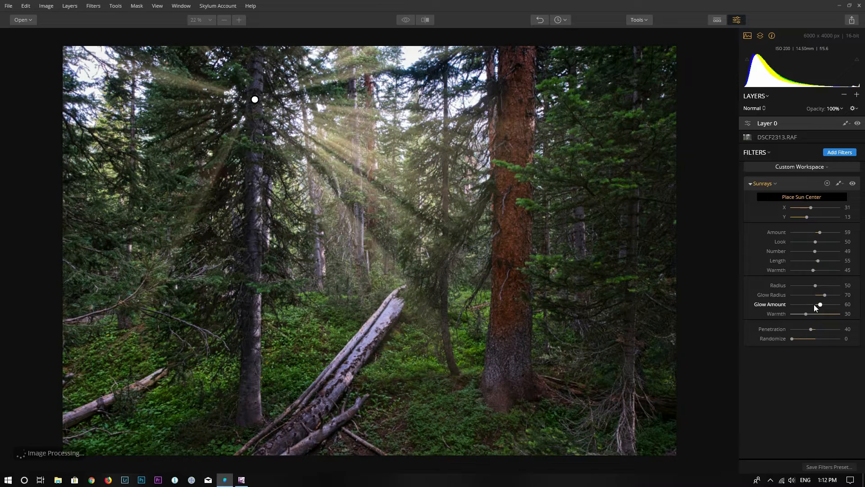
mouse_move(825, 295)
mouse_down()
mouse_move(838, 296)
mouse_move(818, 287)
mouse_up()
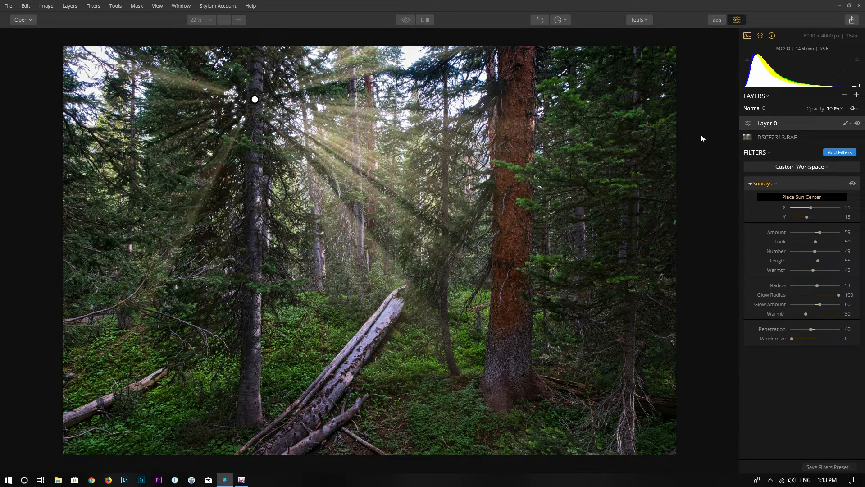
Add a new adjustment layer above Layer 0 and apply the Orton Effect filter to it.
click(857, 96)
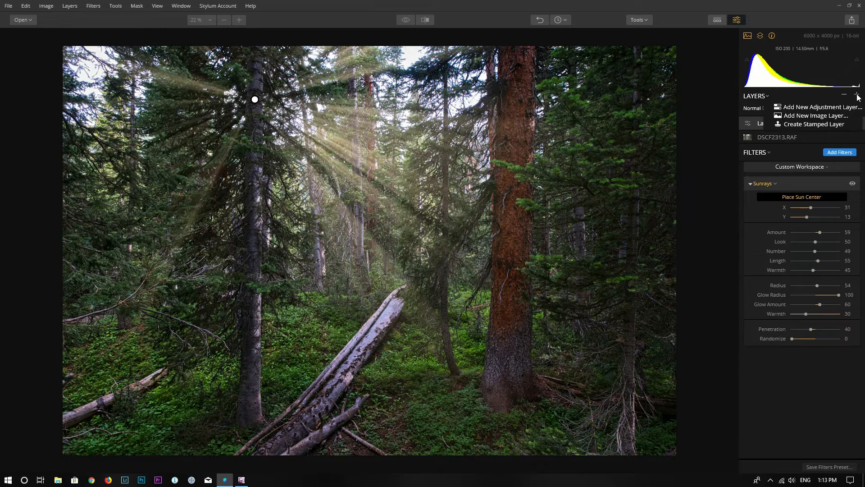
click(801, 108)
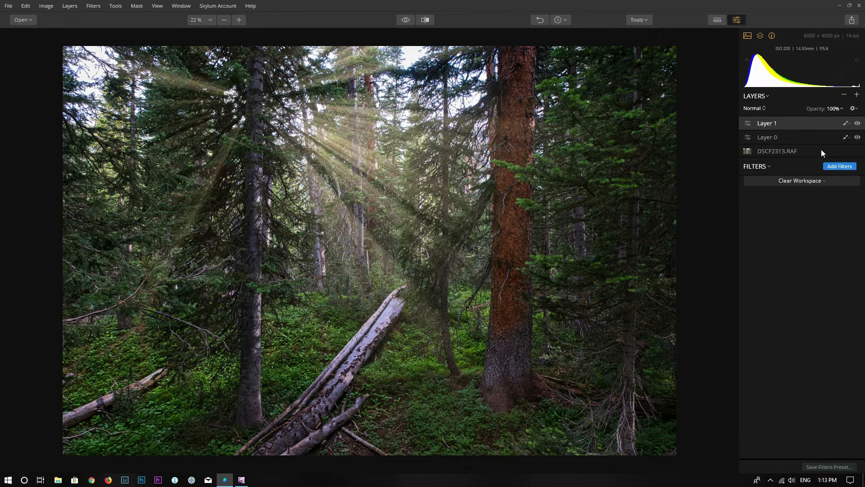
click(838, 166)
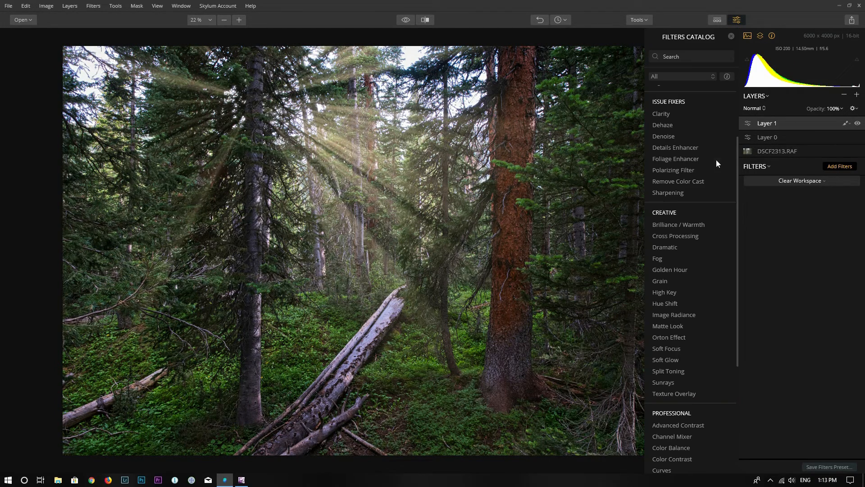
click(678, 338)
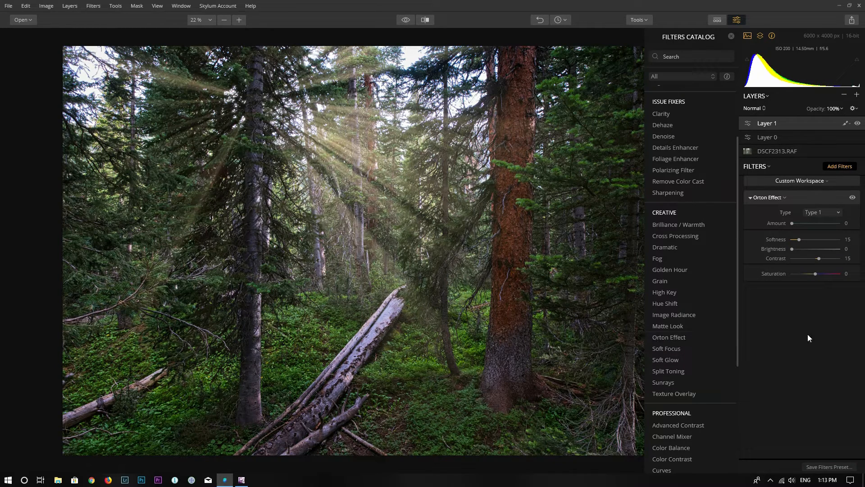
click(732, 36)
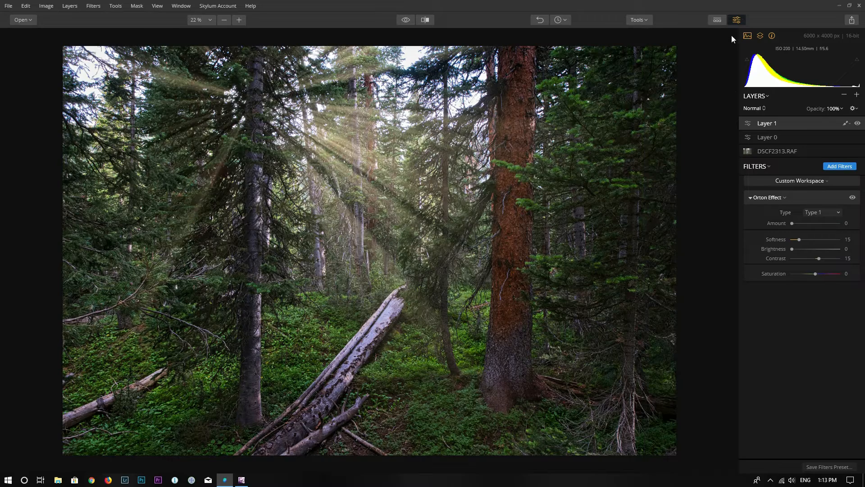
Set the Orton Effect's Amount to 42 with Type 1, comparing it along the way with the filter off and with Type 2.
drag(792, 224, 803, 225)
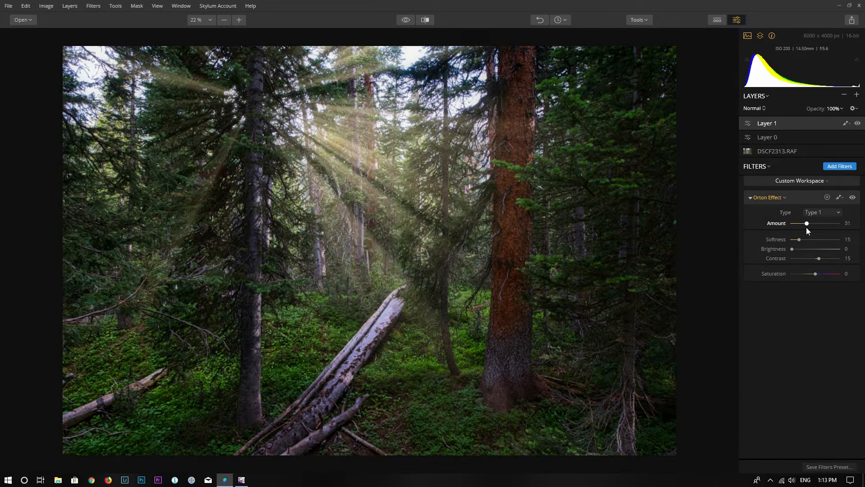
click(852, 198)
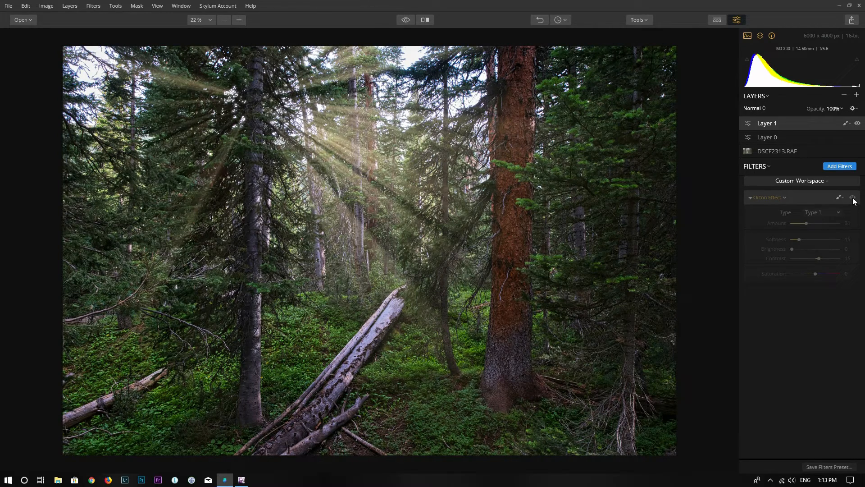
click(853, 198)
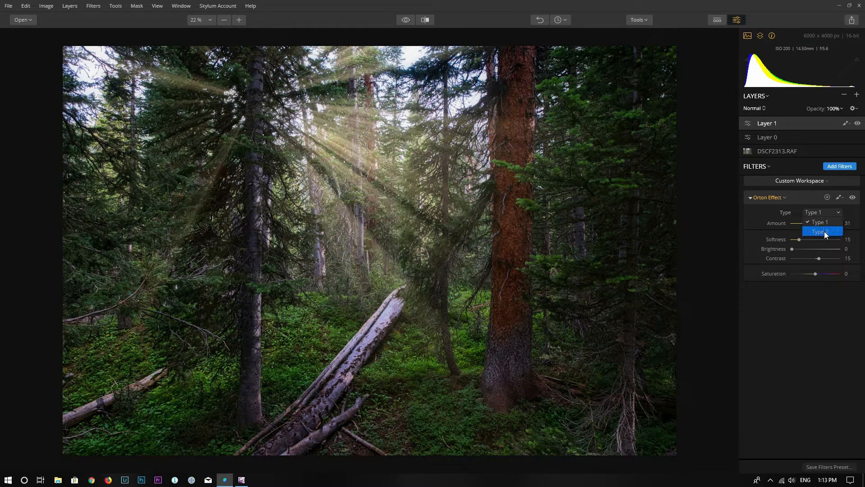
click(826, 232)
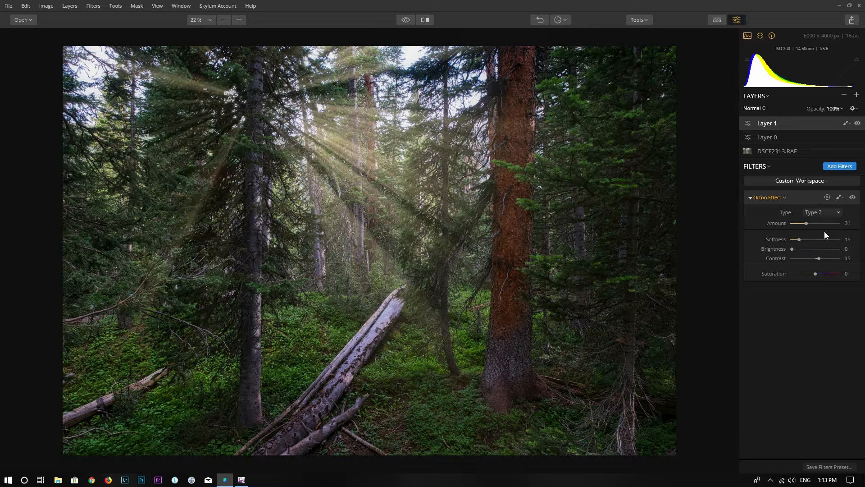
click(823, 222)
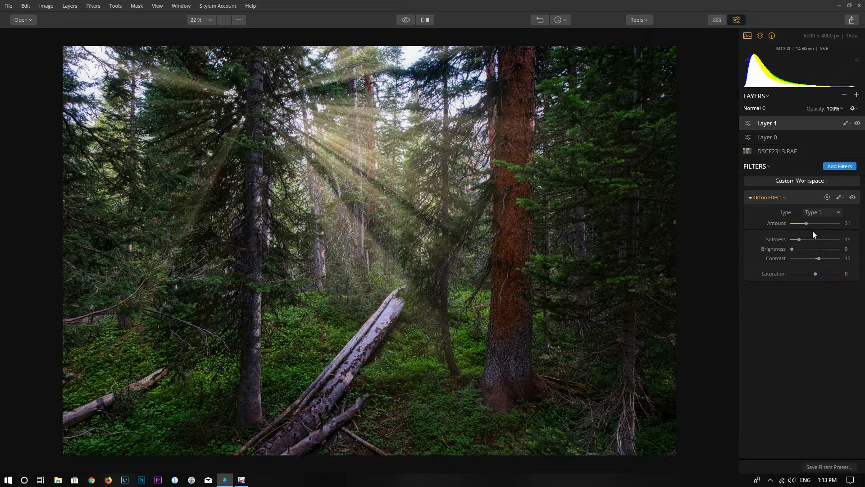
drag(807, 227, 810, 228)
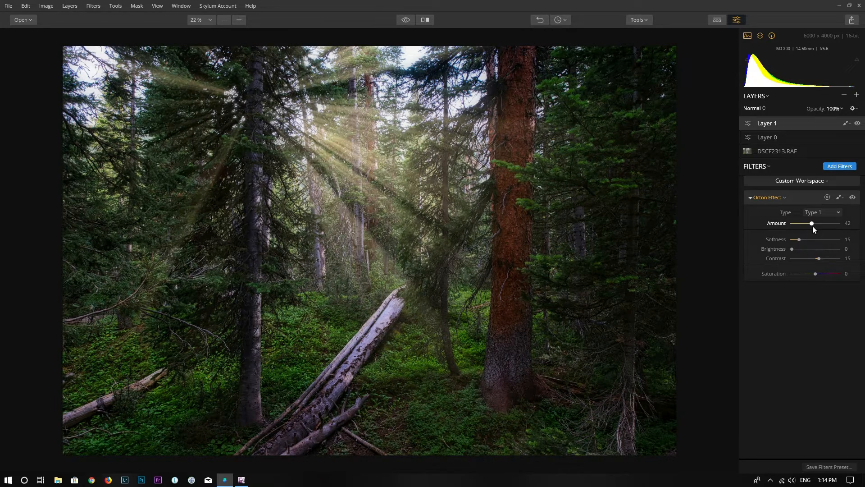
Compare the photo with the Orton Effect off and on, and check the whole edit against the original image.
click(852, 198)
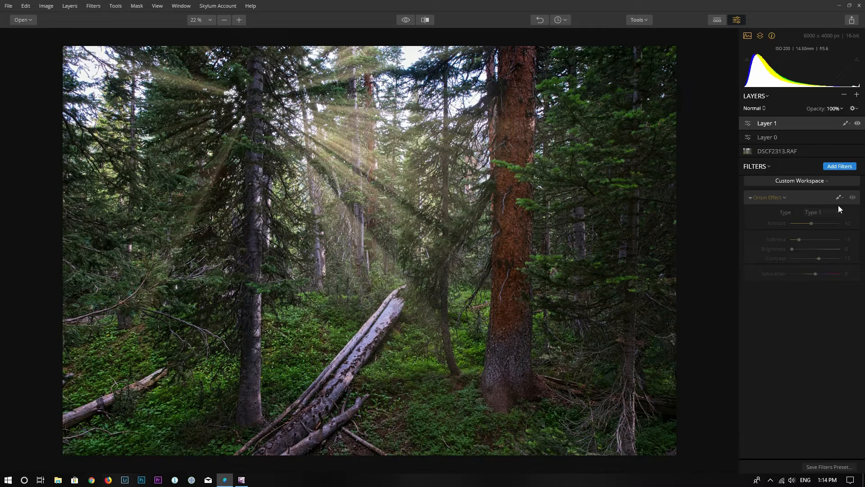
click(852, 198)
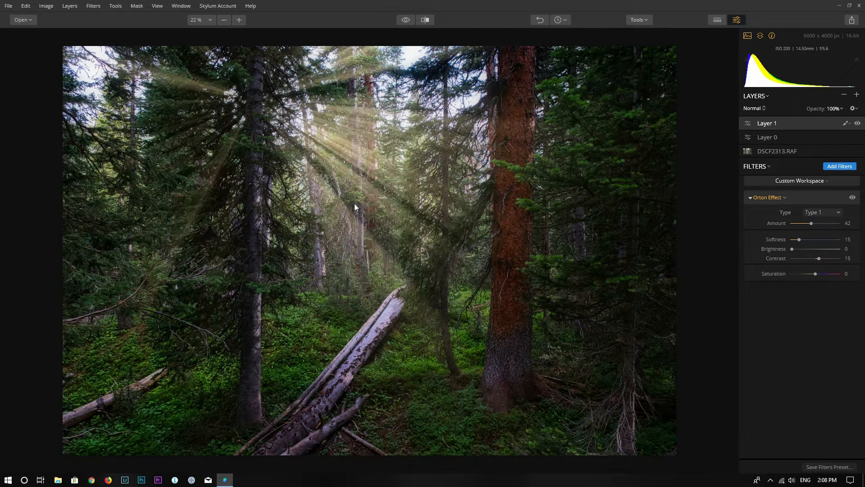
click(405, 20)
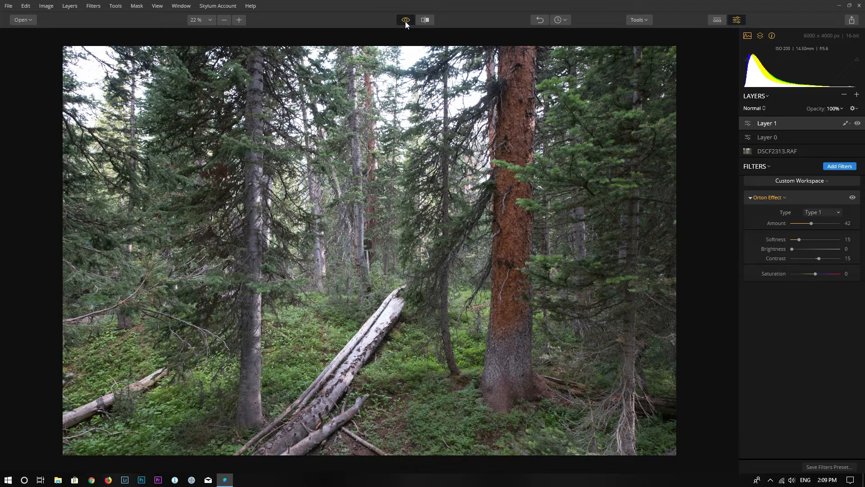
click(405, 20)
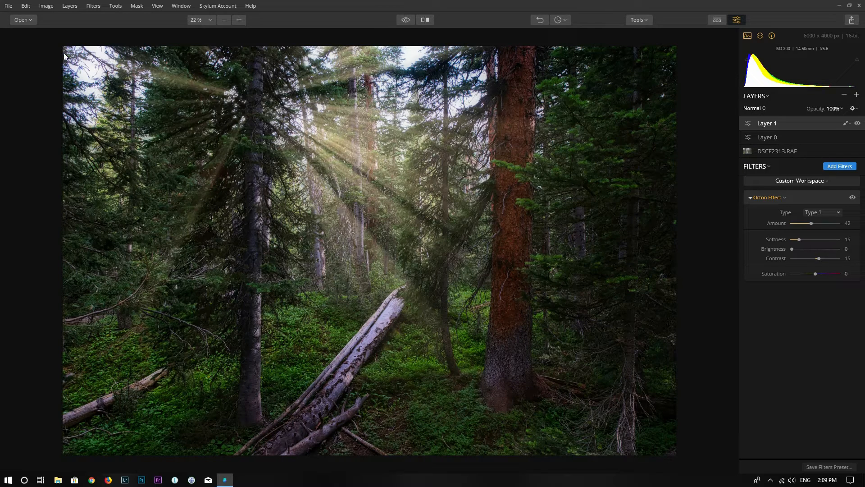
Open the image export settings and review the Format, Sharpen and Resize options, keeping JPEG, None and Actual Size.
click(9, 10)
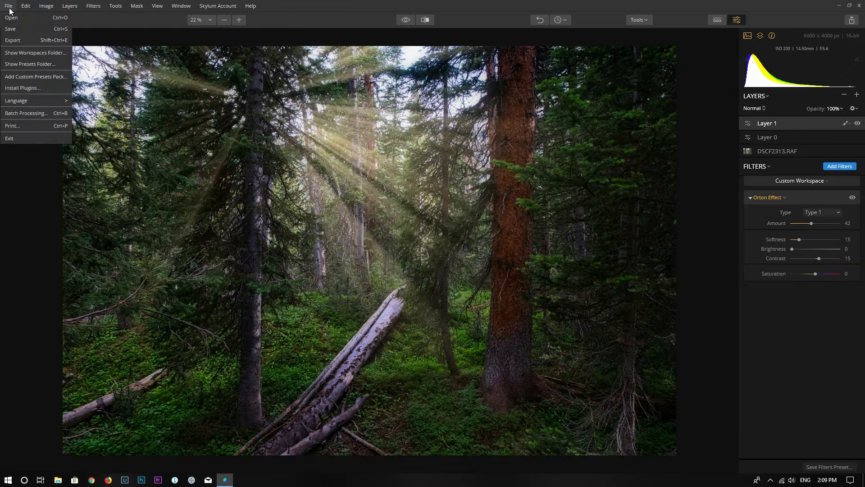
click(14, 40)
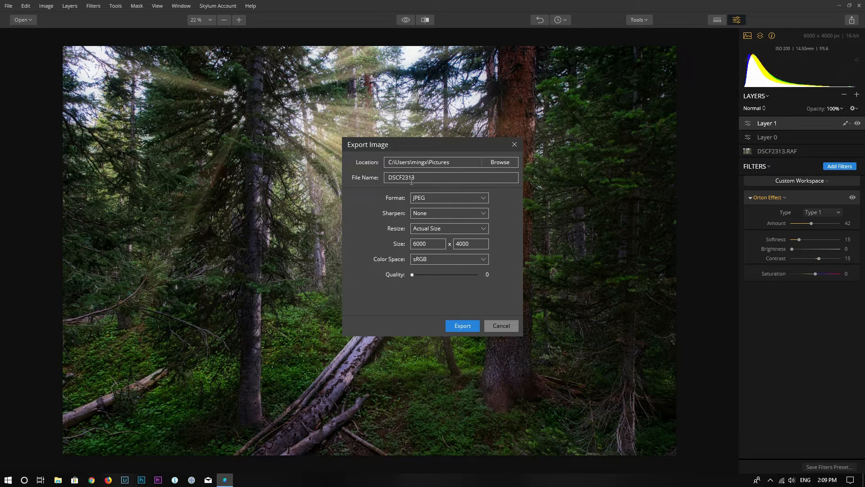
click(432, 197)
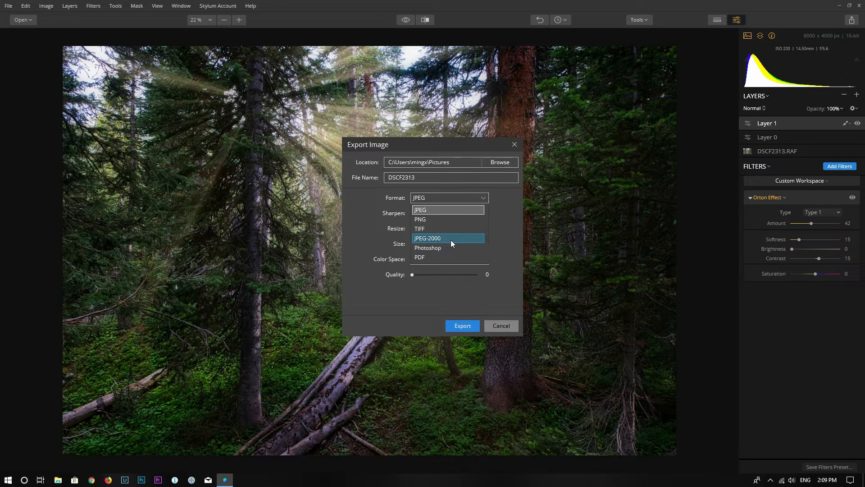
click(512, 215)
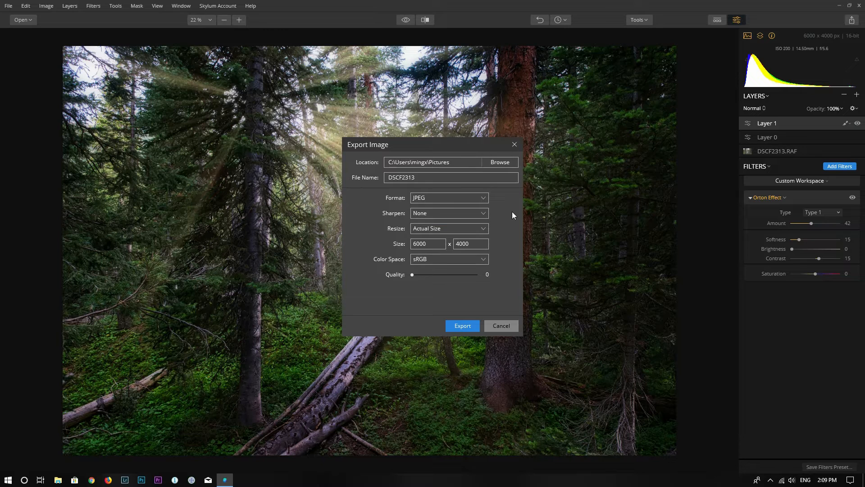
click(447, 210)
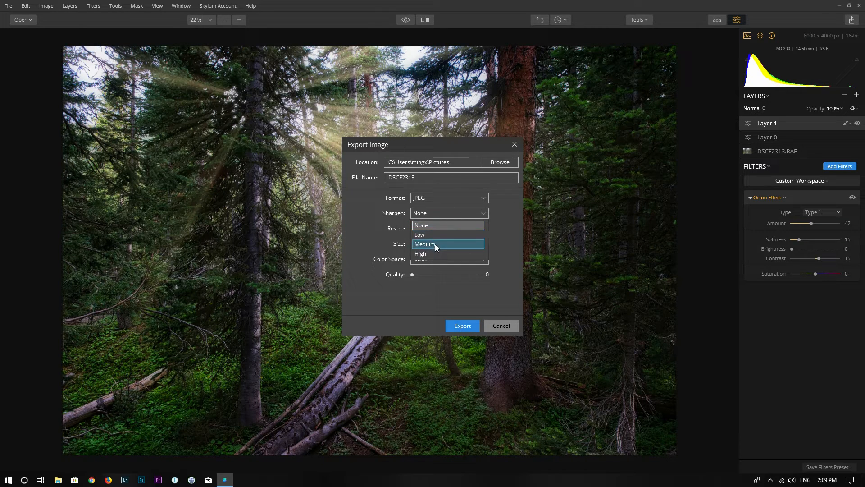
click(496, 250)
click(466, 229)
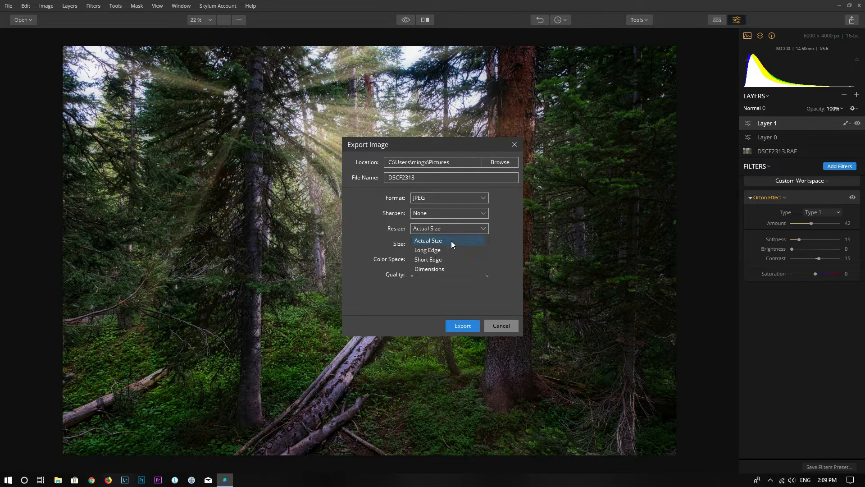
click(501, 262)
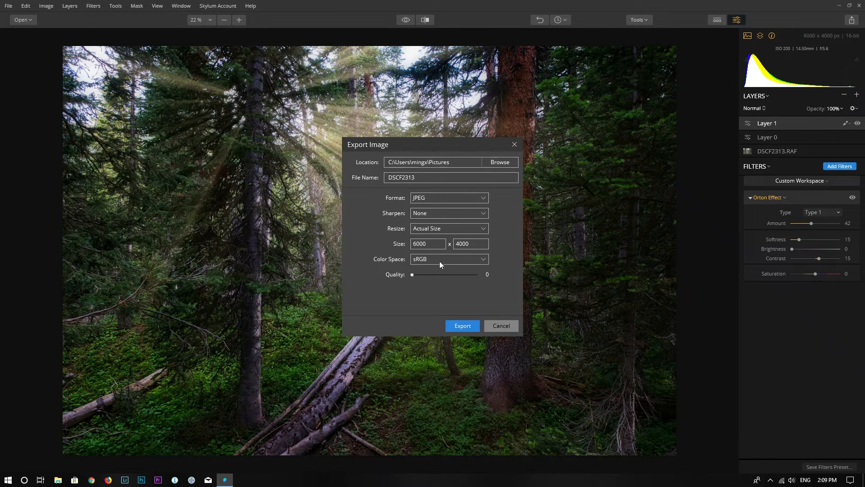